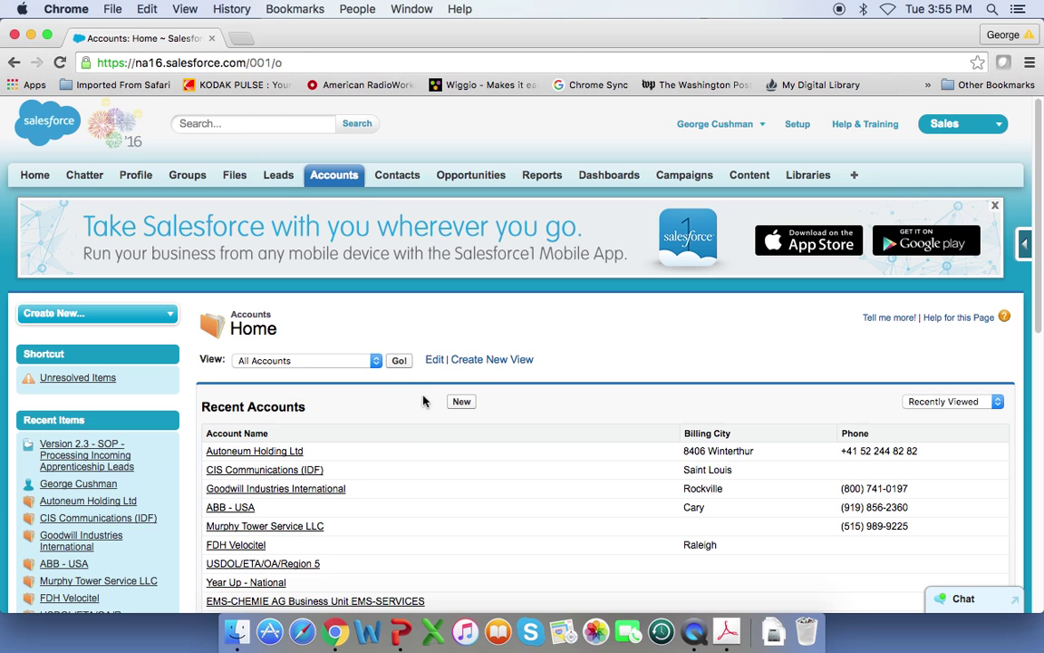
- Search Salesforce for 'General electric' and run the full 'General electric*' search
left_click(240, 125)
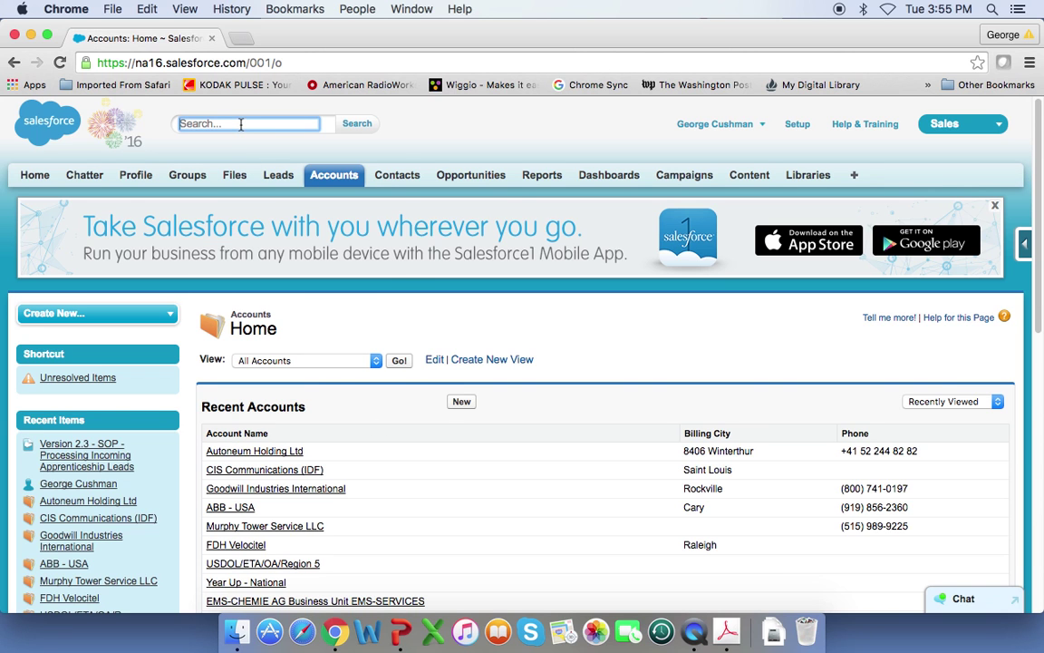
type("Gener")
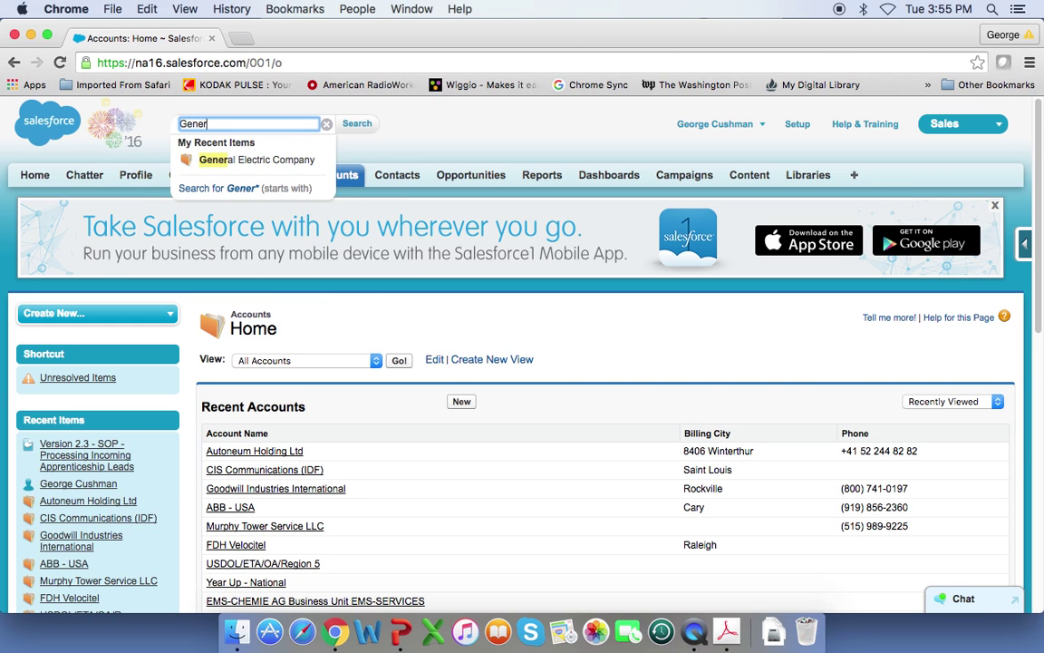
type("ar")
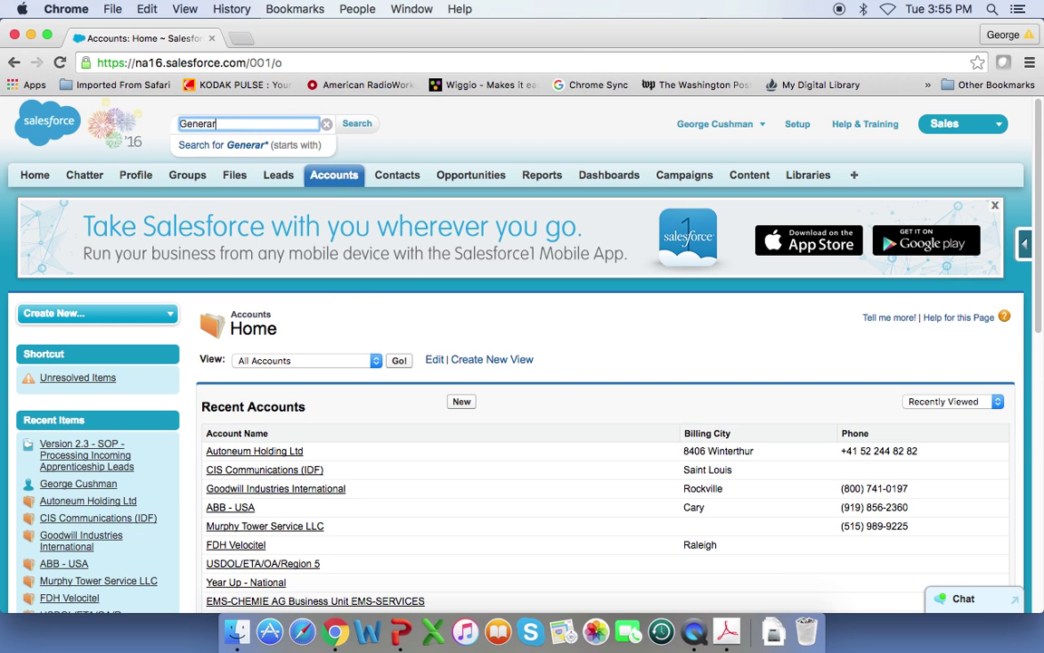
type("l electric")
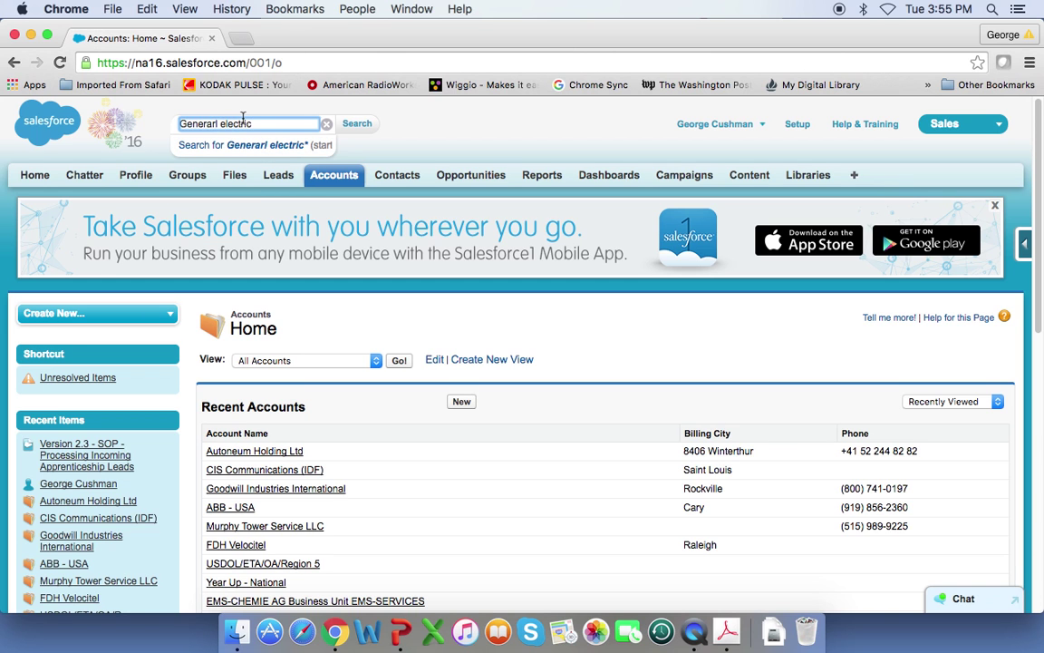
key("BackSpace")
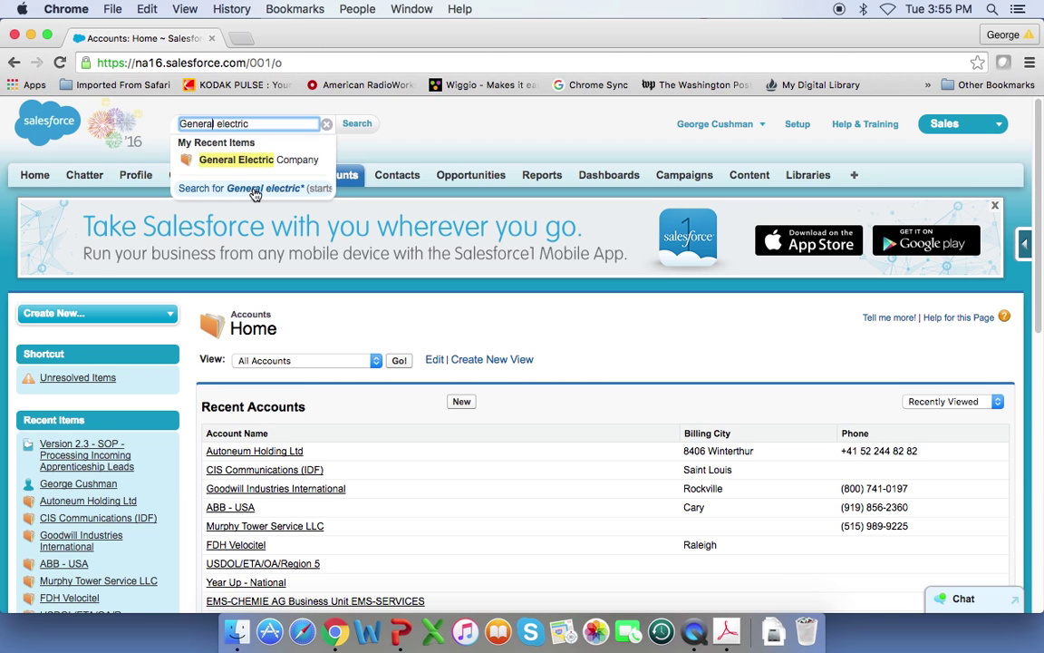
left_click(255, 194)
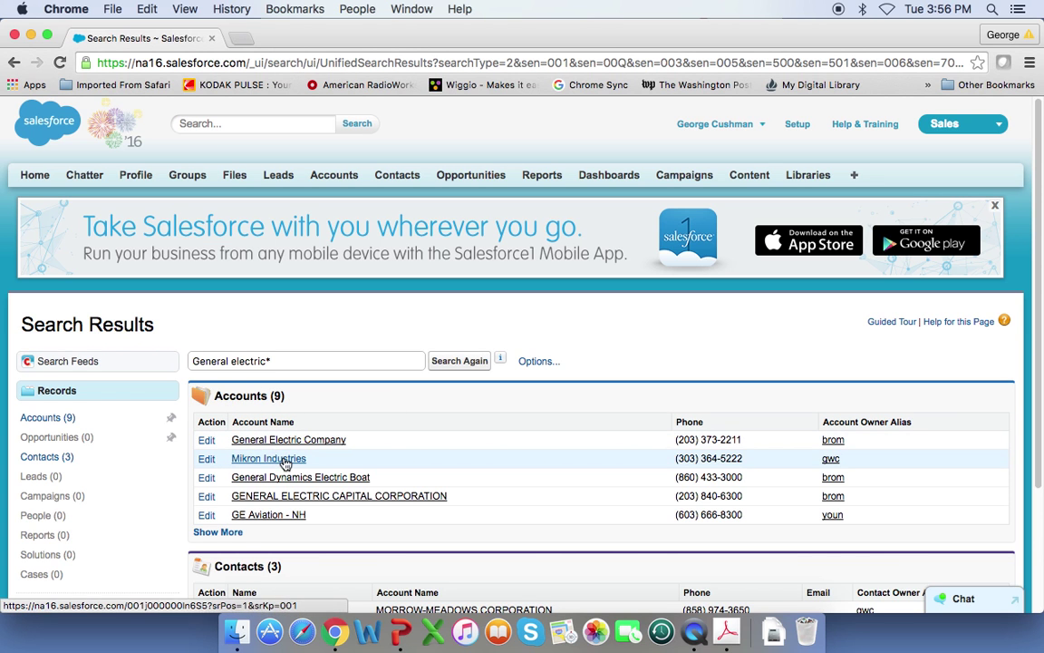
- Expand the account matches to all nine, then return to Accounts Home
left_click(225, 533)
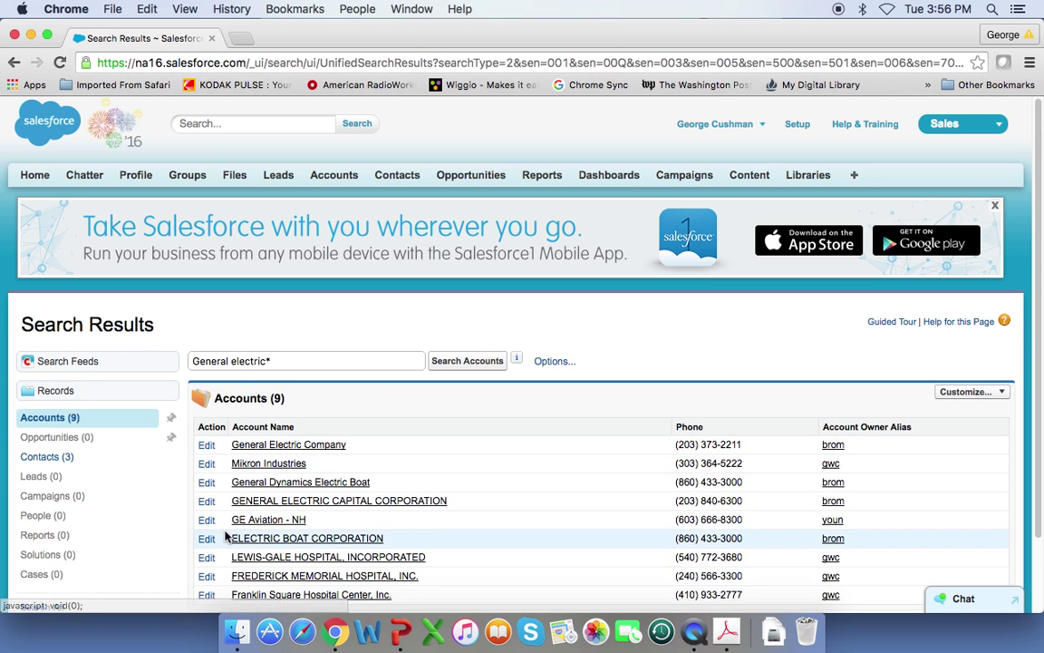
scroll(483, 488, "down", 1)
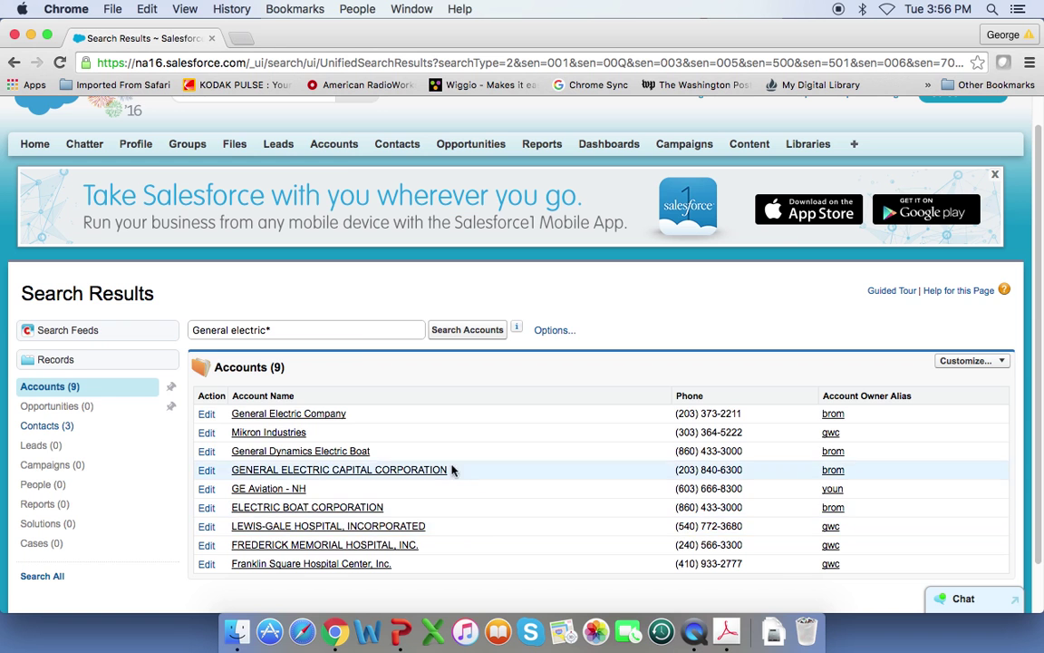
left_click(337, 151)
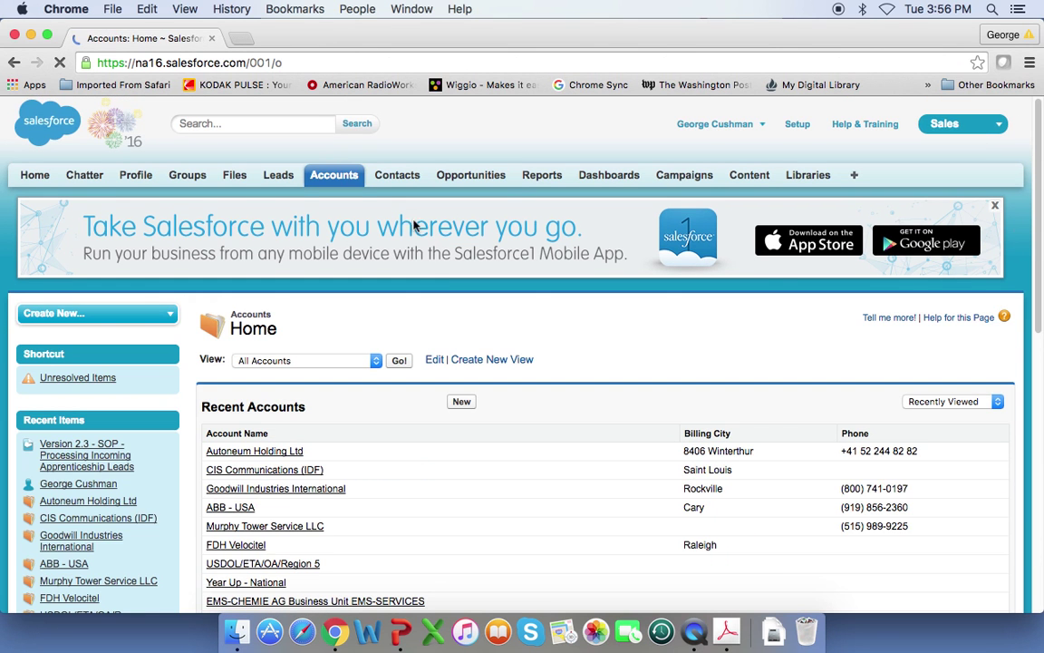
scroll(444, 263, "down", 2)
scroll(444, 267, "down", 1)
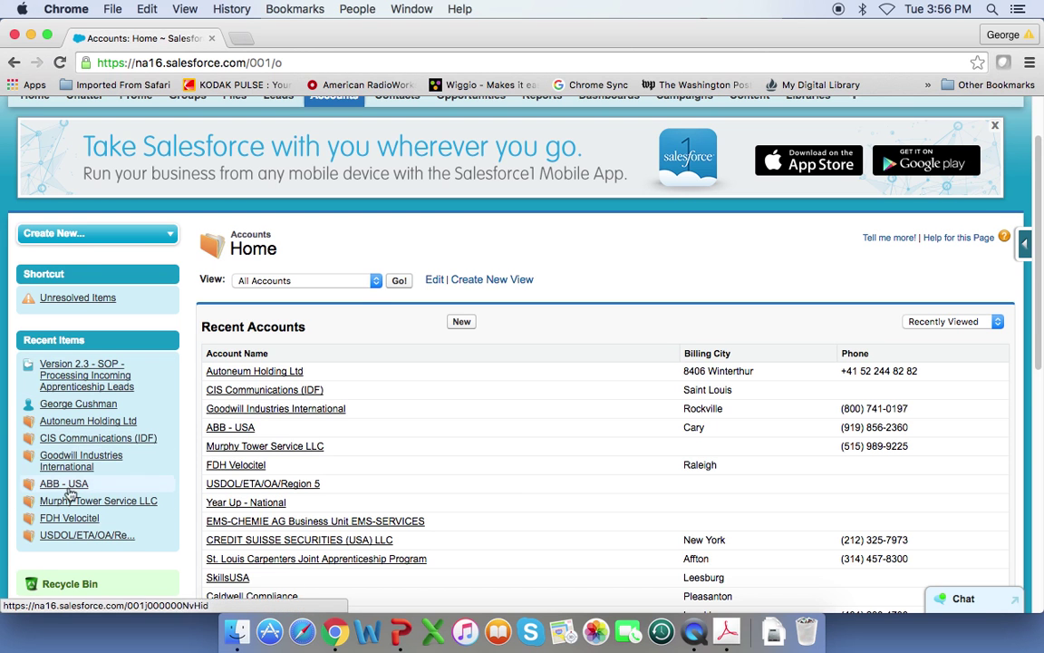
mouse_move(141, 410)
mouse_move(100, 372)
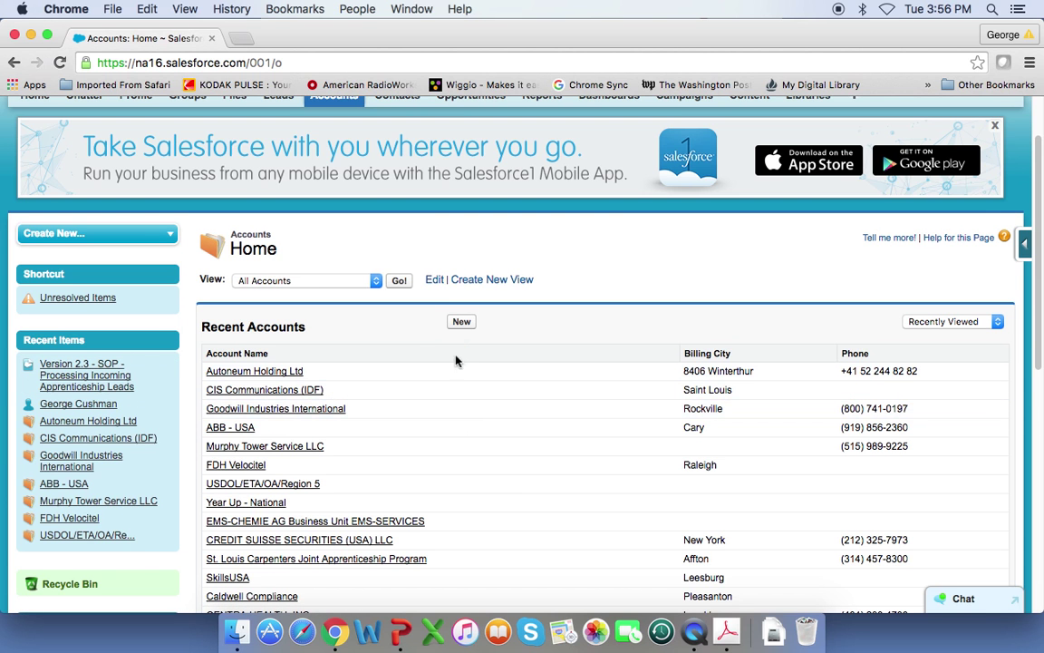
- Open a New Account form and enter Account Name 'General Electric Appliance and Lighting'
left_click(461, 323)
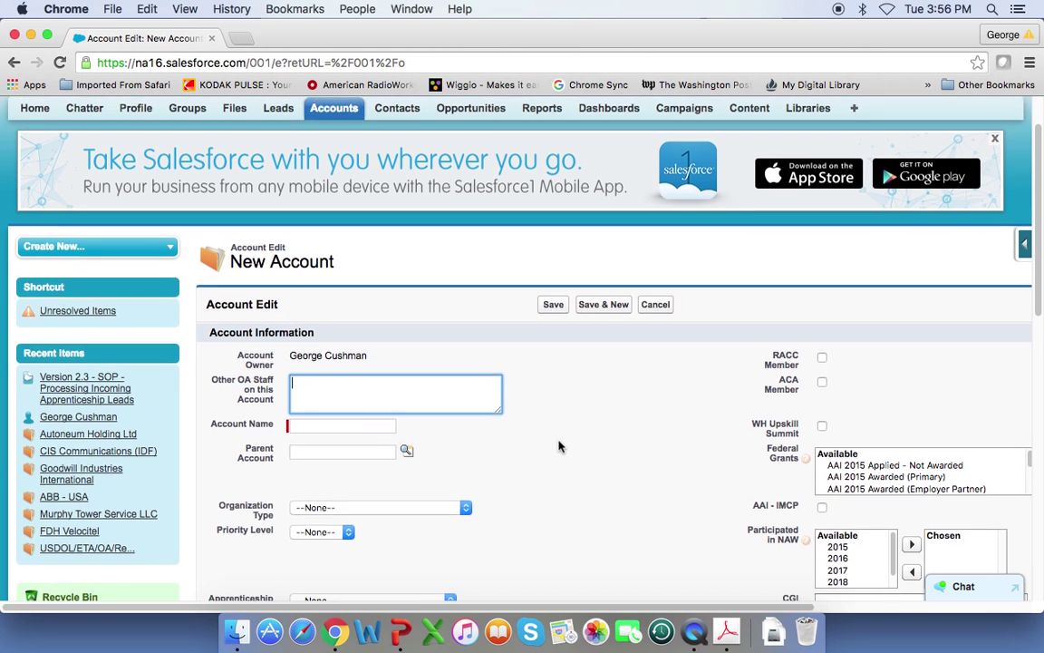
scroll(558, 444, "down", 3)
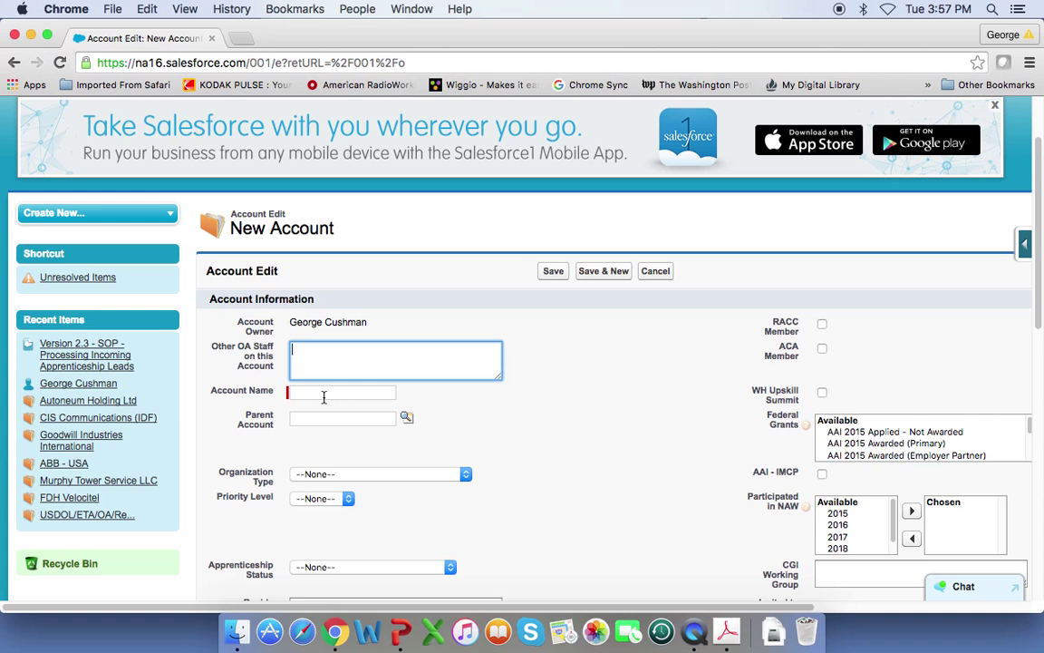
left_click(324, 396)
type("General Electric")
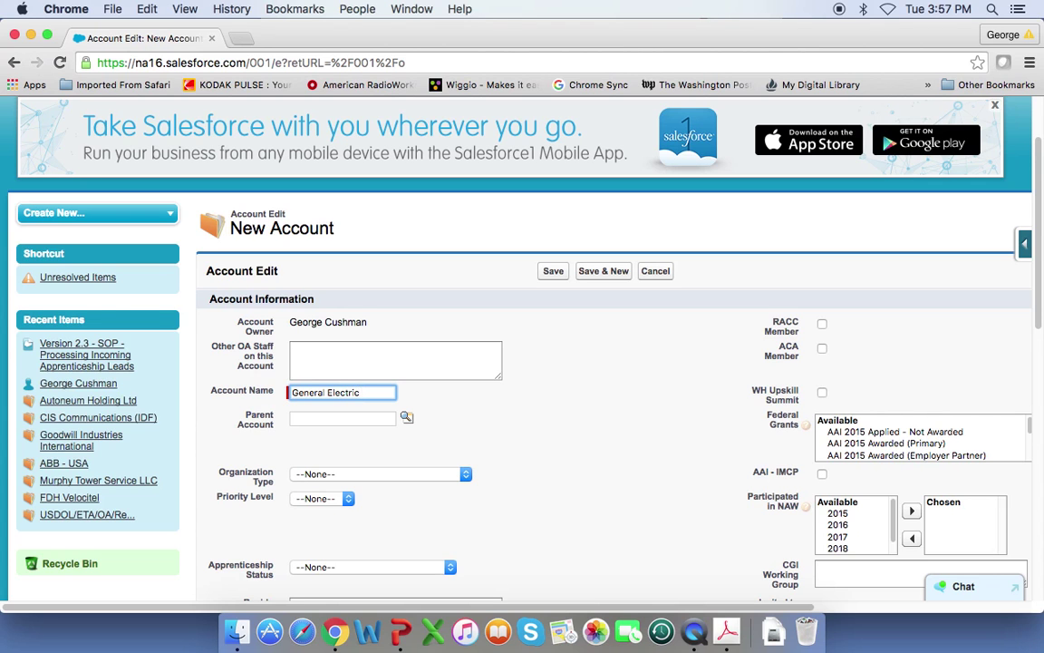
type(" Appliance and Lighting")
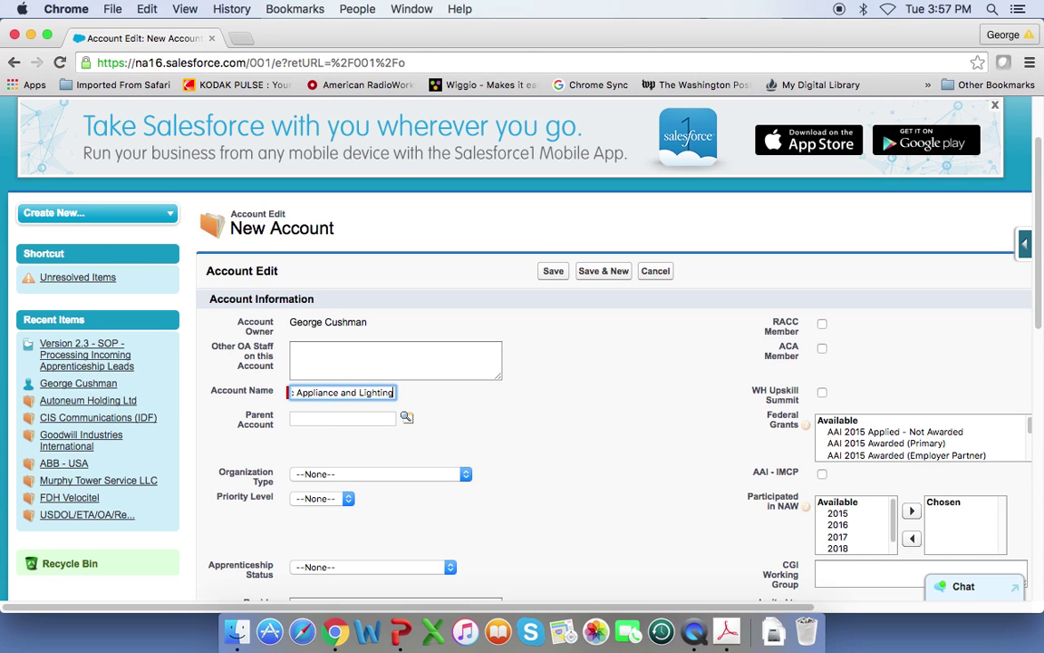
left_click(328, 419)
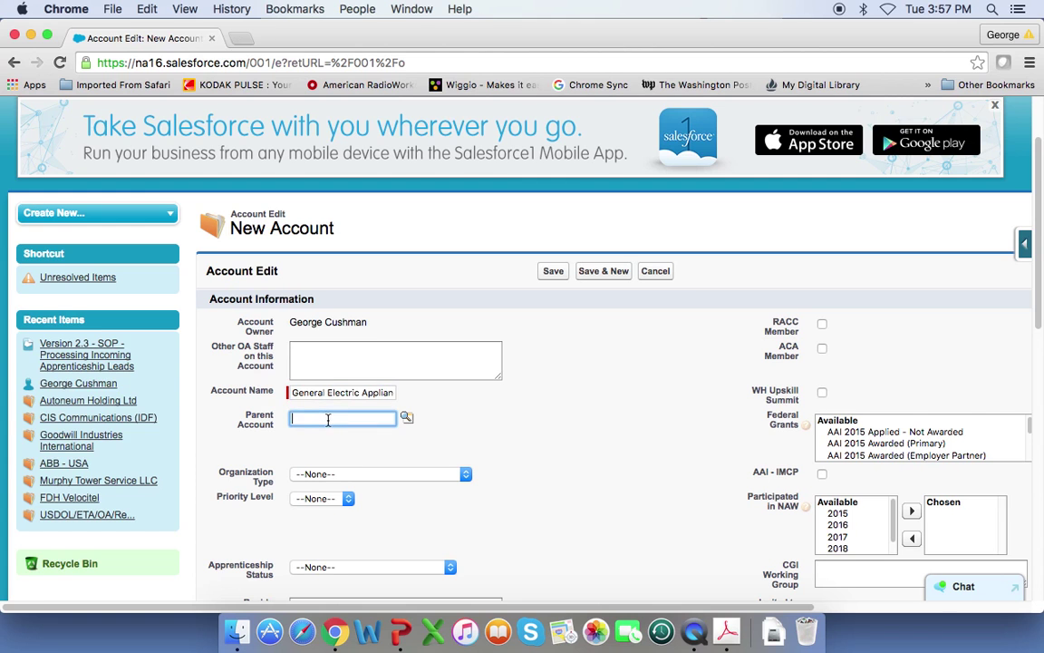
- Use the Parent Account lookup to pick General Electric Company
left_click(407, 419)
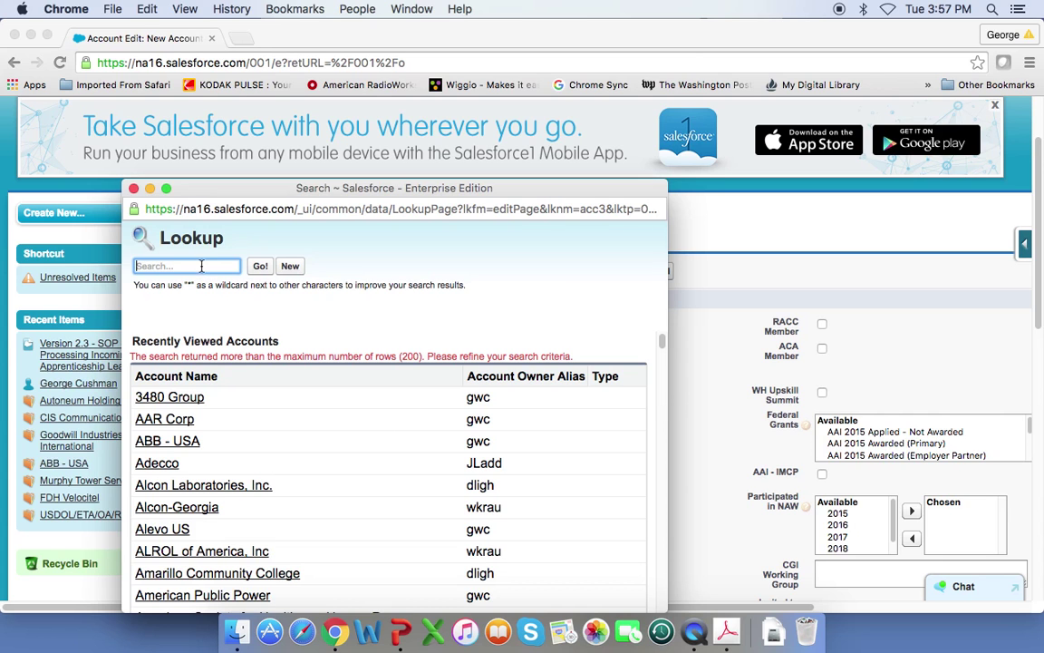
type("general ela")
left_click(260, 267)
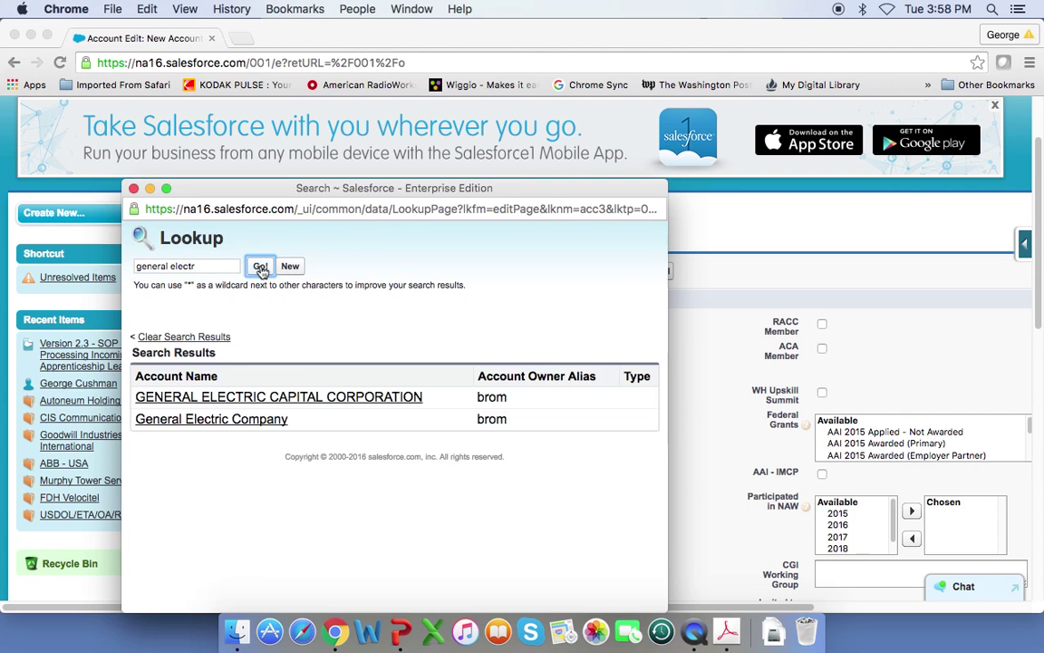
left_click(247, 420)
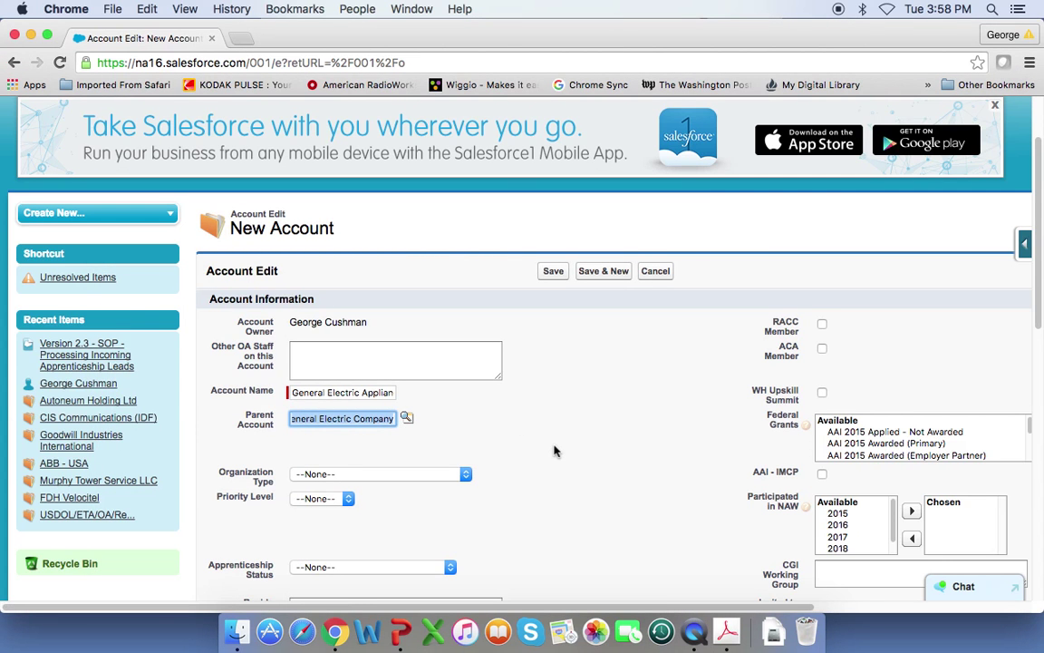
scroll(555, 450, "down", 2)
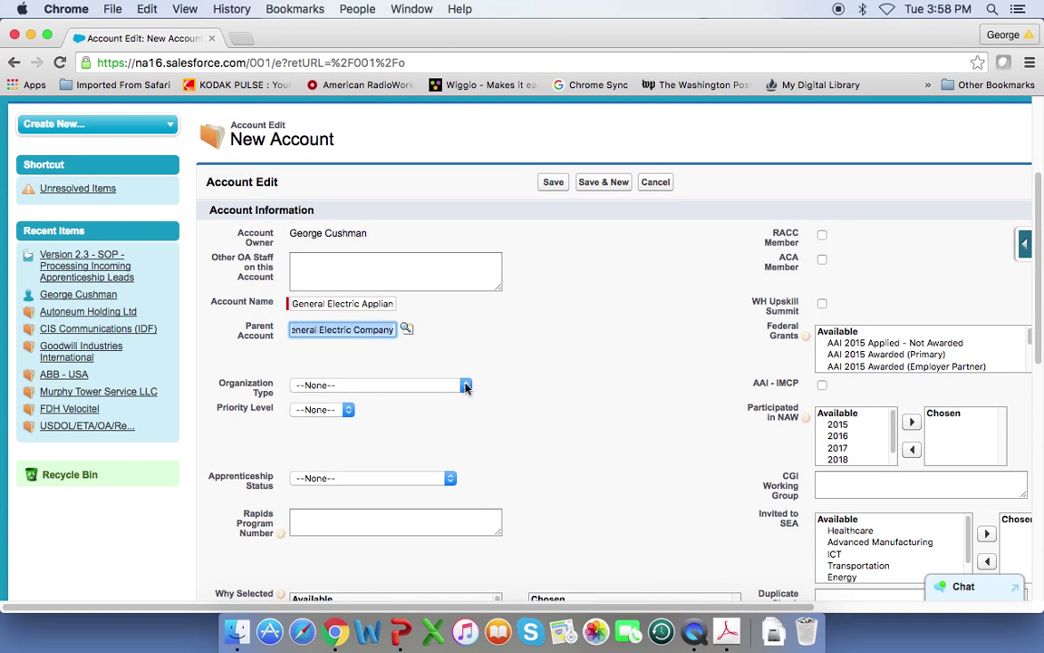
- Choose Employer and Priority Level 1, leaving Apprenticeship Status at --None--
left_click(464, 386)
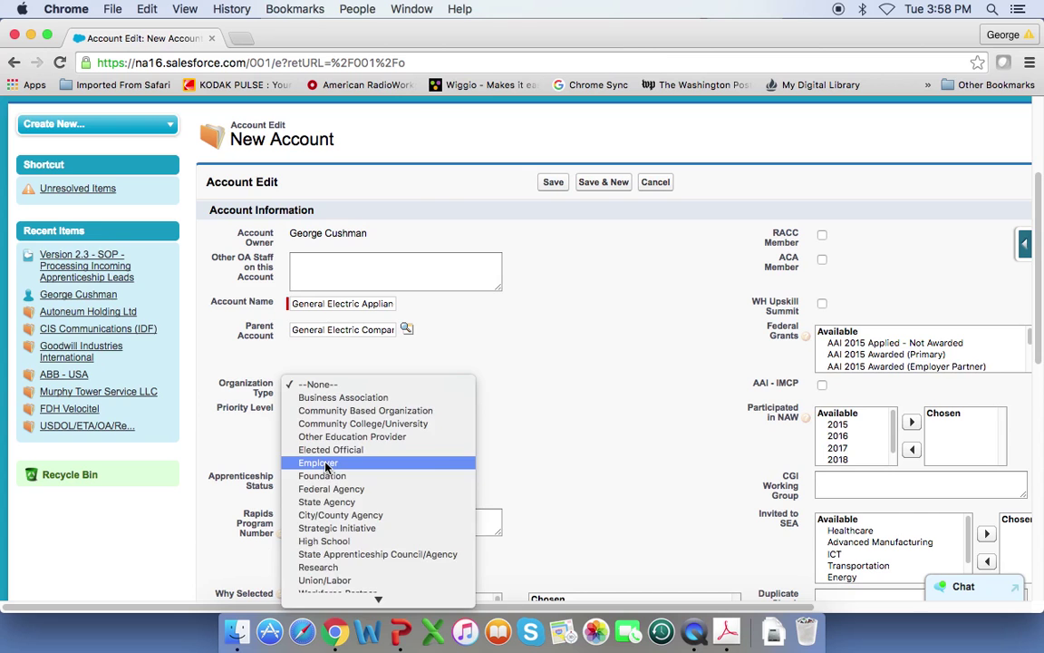
left_click(329, 464)
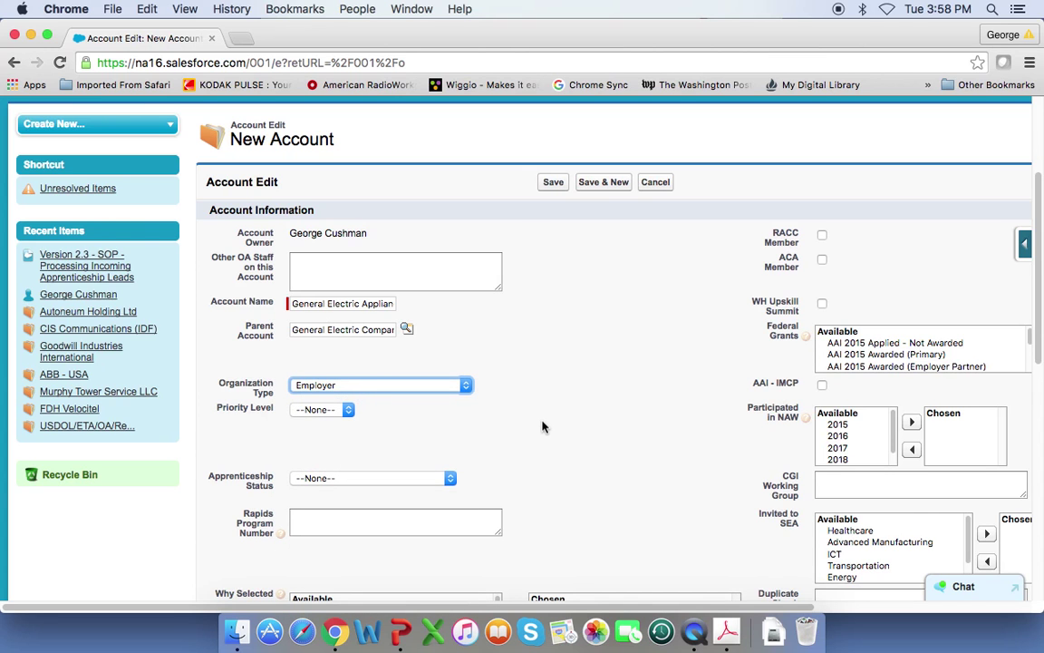
left_click(350, 414)
left_click(342, 409)
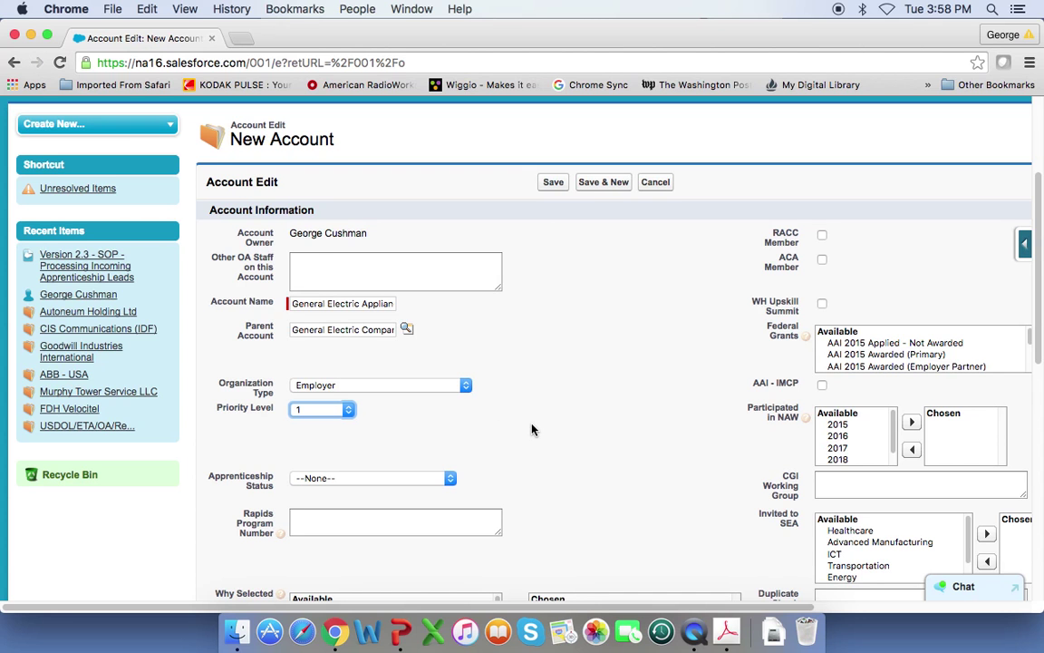
scroll(534, 441, "down", 1)
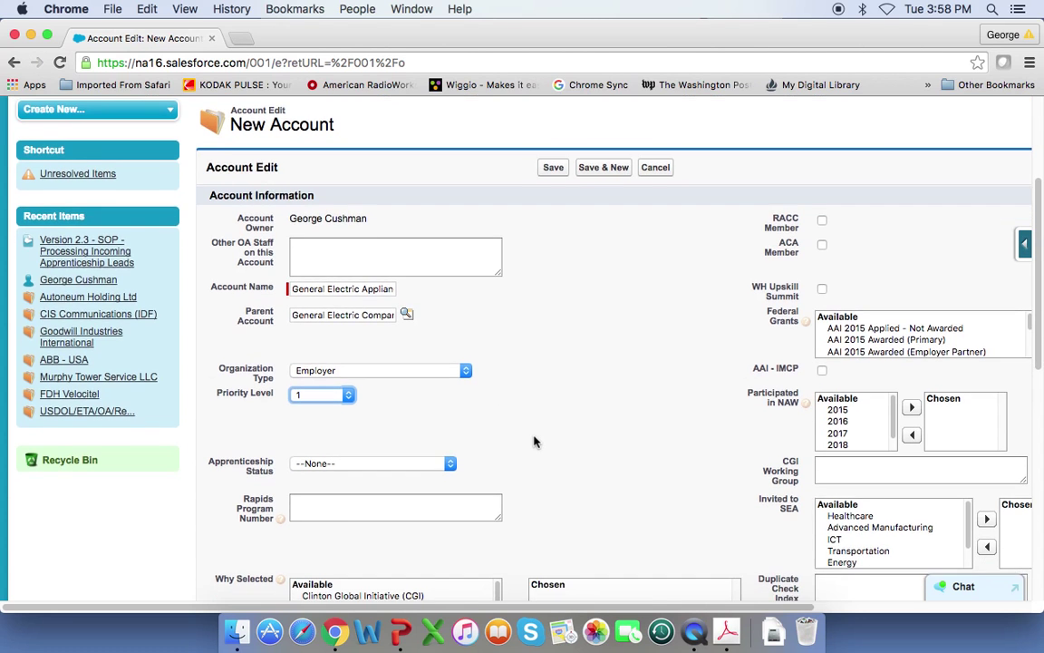
scroll(534, 441, "down", 5)
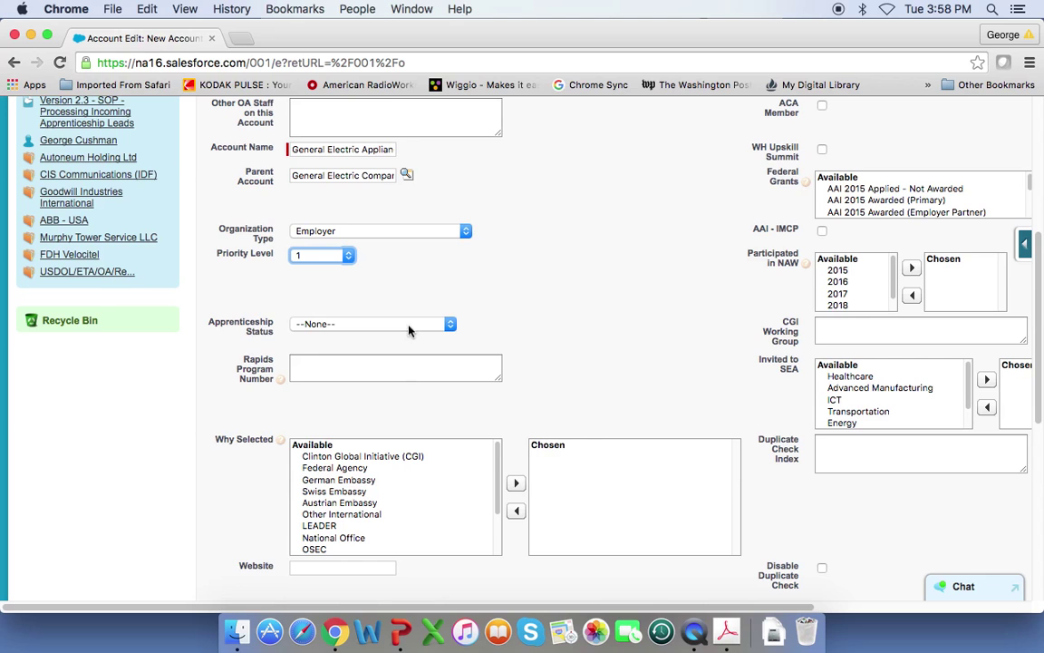
left_click(449, 324)
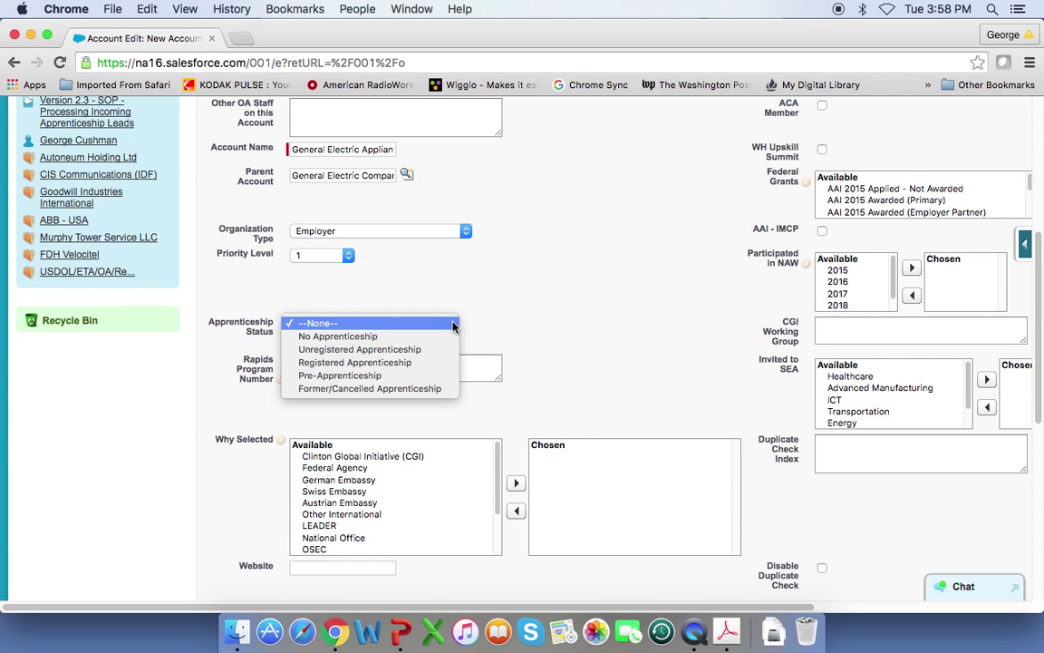
left_click(395, 329)
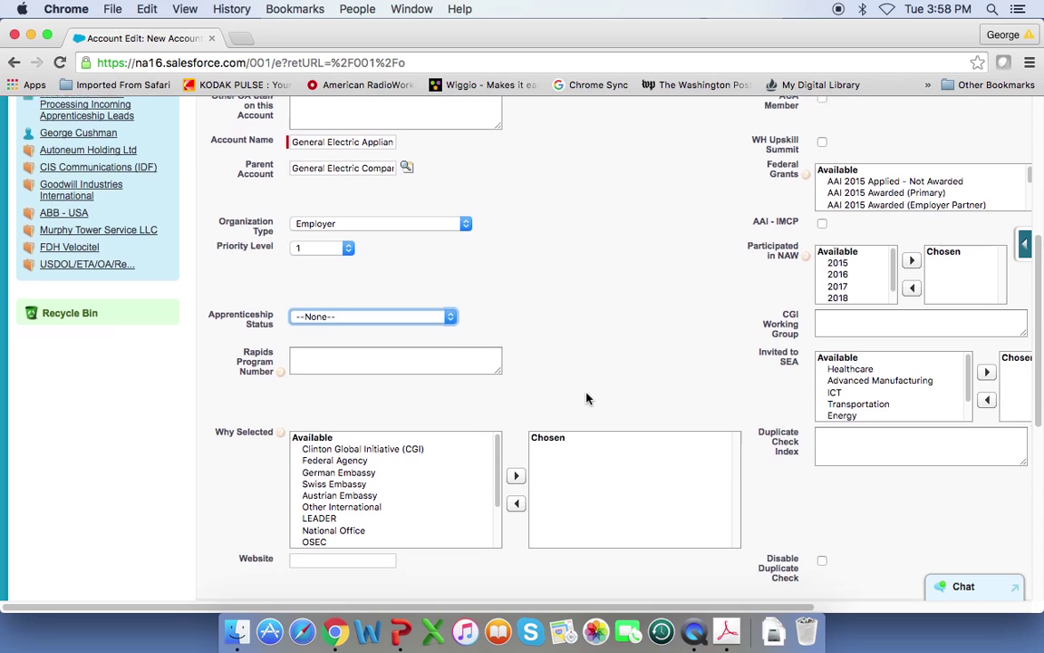
scroll(586, 398, "down", 2)
left_click(499, 443)
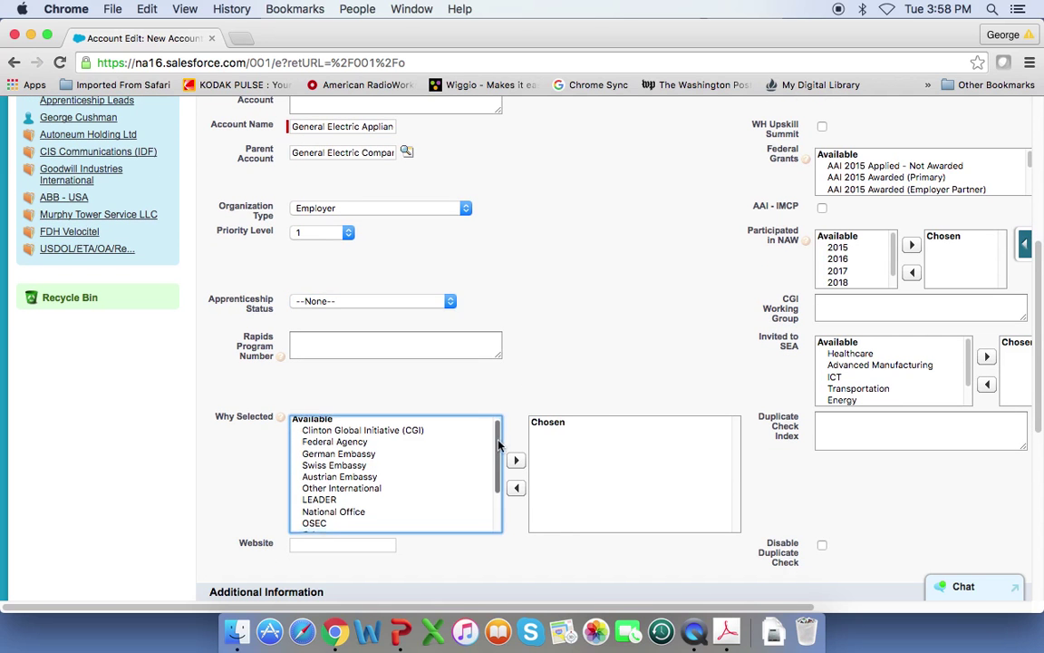
left_click_drag(497, 440, 498, 437)
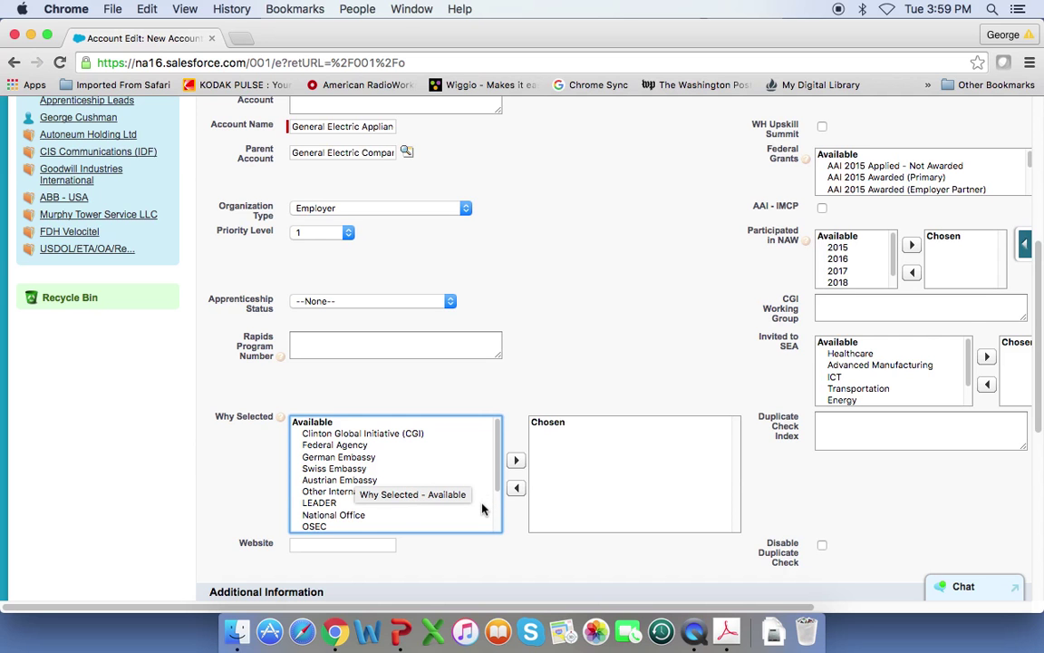
scroll(485, 506, "down", 3)
scroll(481, 510, "down", 1)
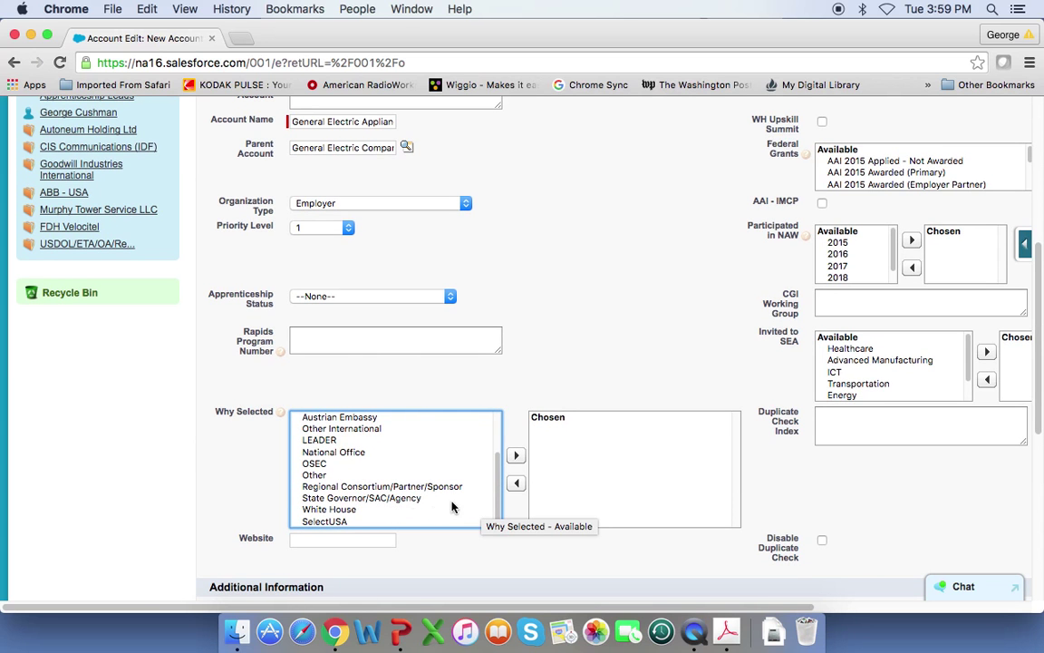
scroll(458, 502, "down", 1)
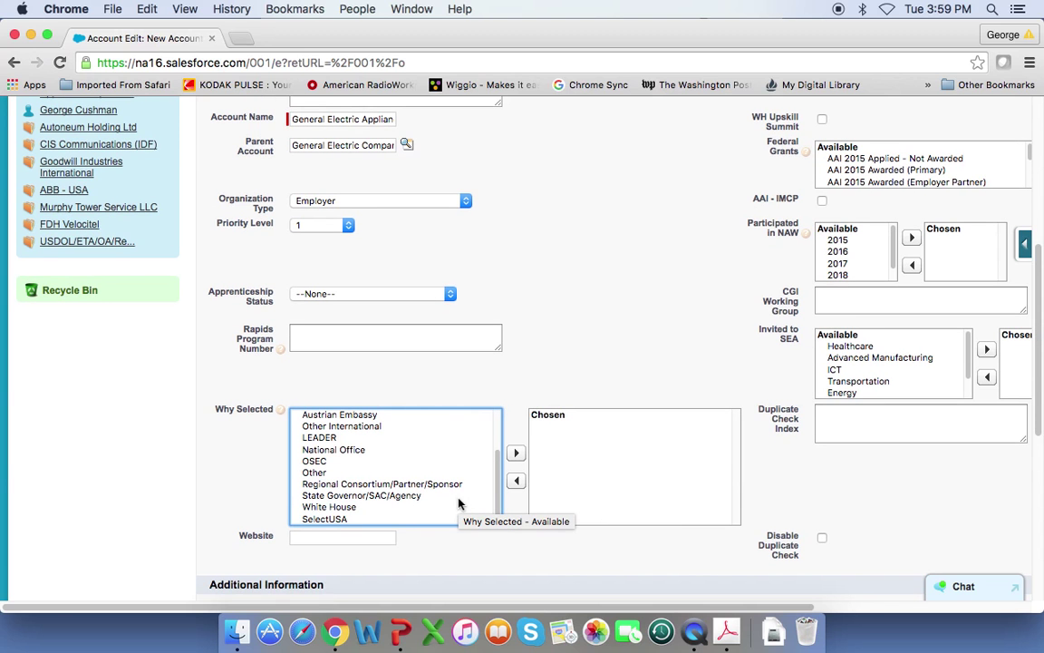
scroll(498, 464, "up", 1)
left_click_drag(499, 464, 508, 443)
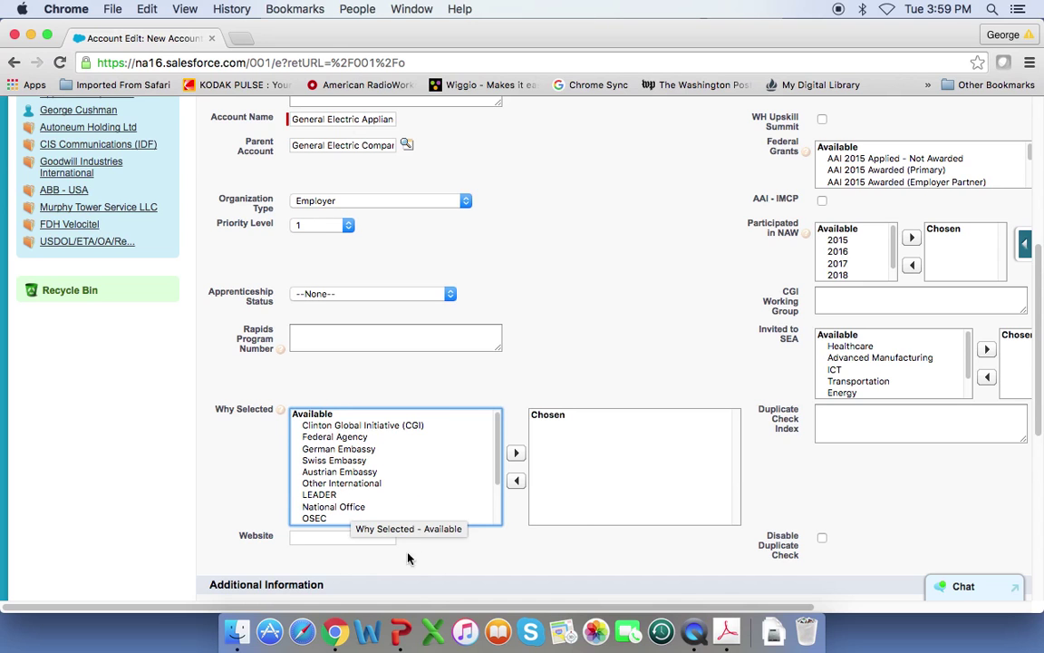
left_click(308, 538)
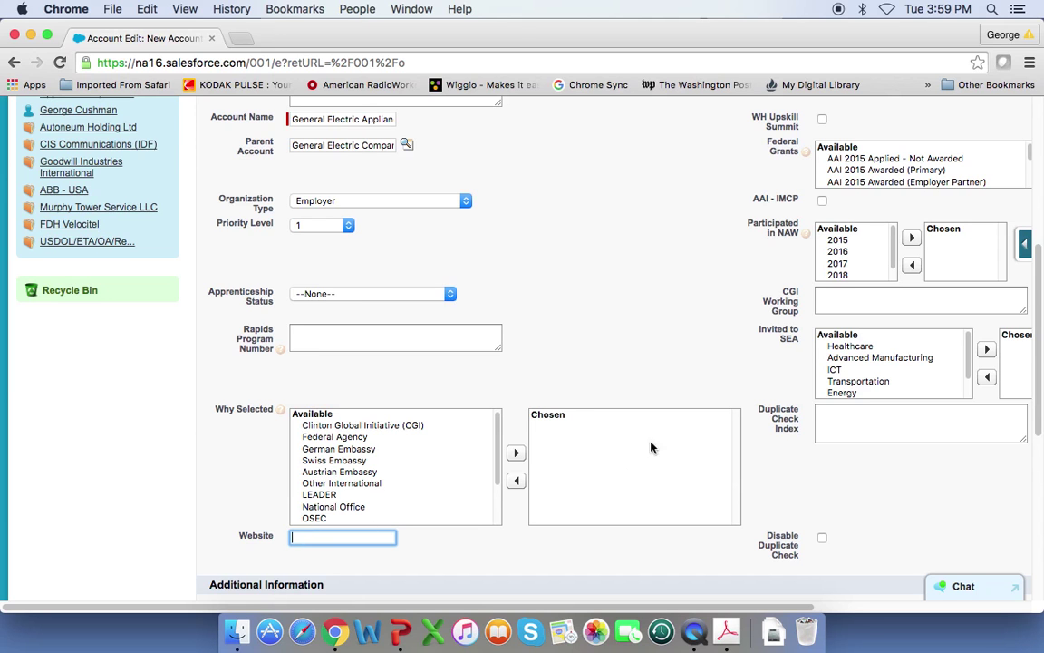
scroll(685, 379, "up", 4)
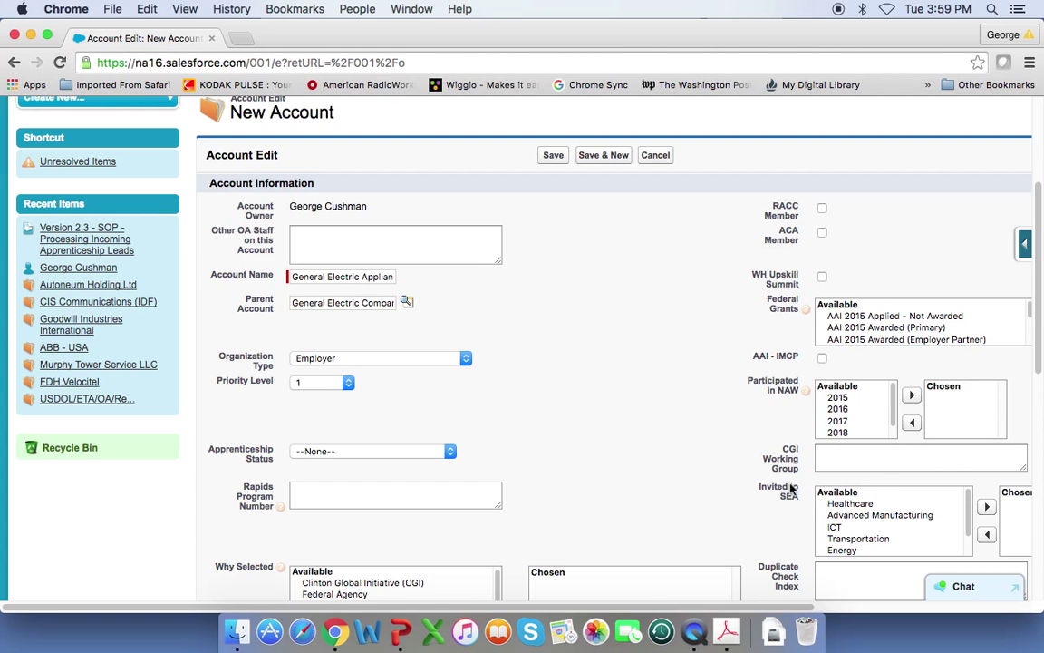
- Set the account's Industry to Adv. Manufacturing (SEA)
scroll(692, 507, "down", 2)
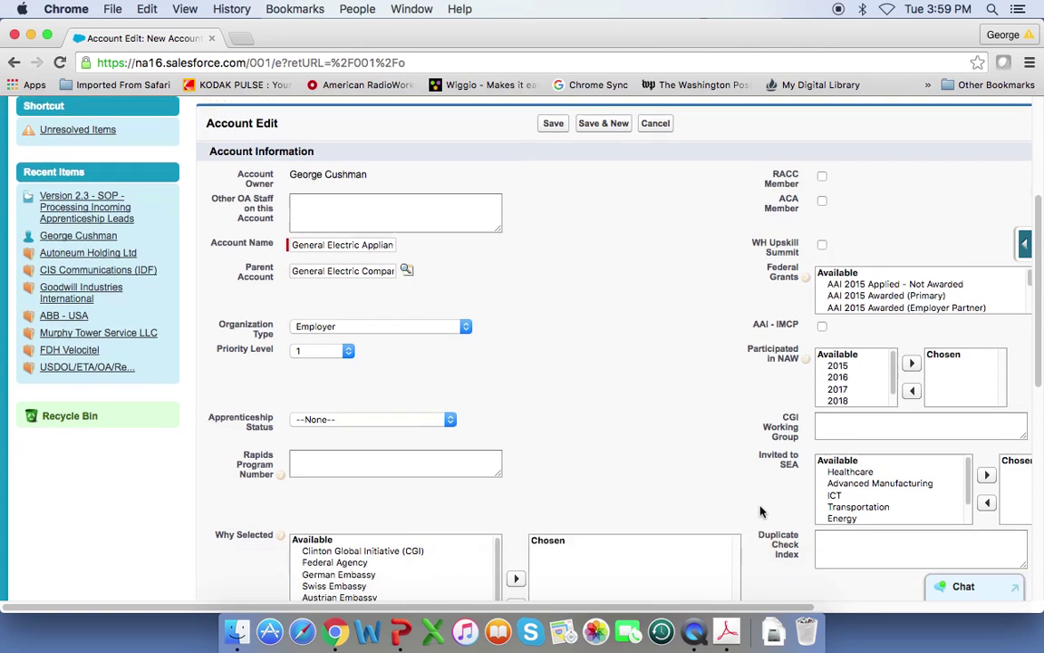
scroll(761, 499, "down", 1)
scroll(764, 489, "down", 2)
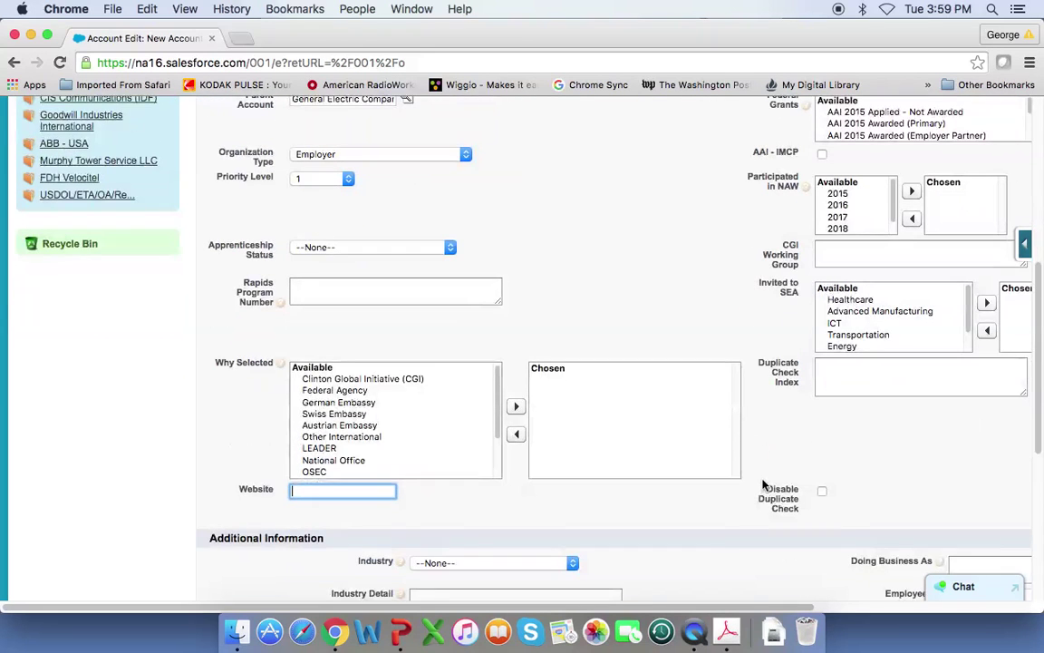
scroll(763, 485, "down", 3)
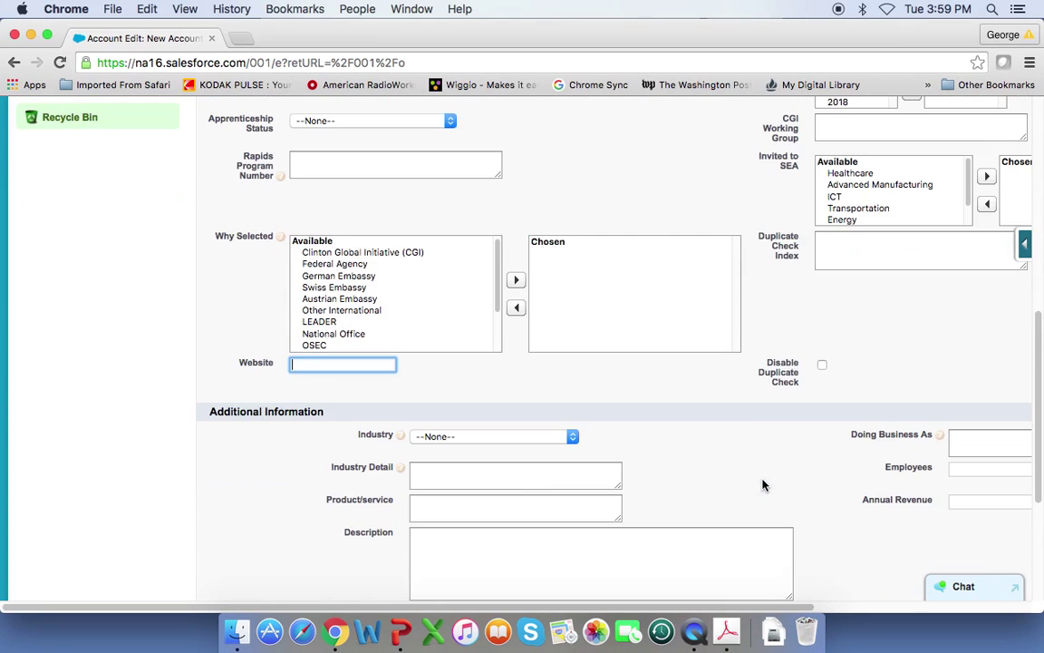
left_click(574, 439)
left_click(574, 438)
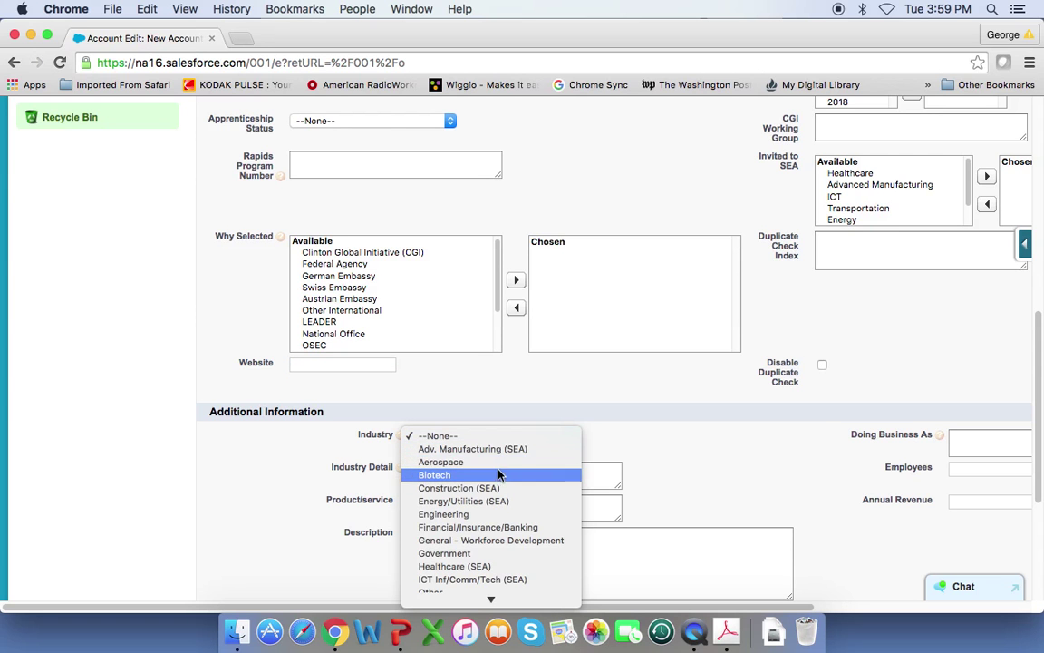
left_click(472, 449)
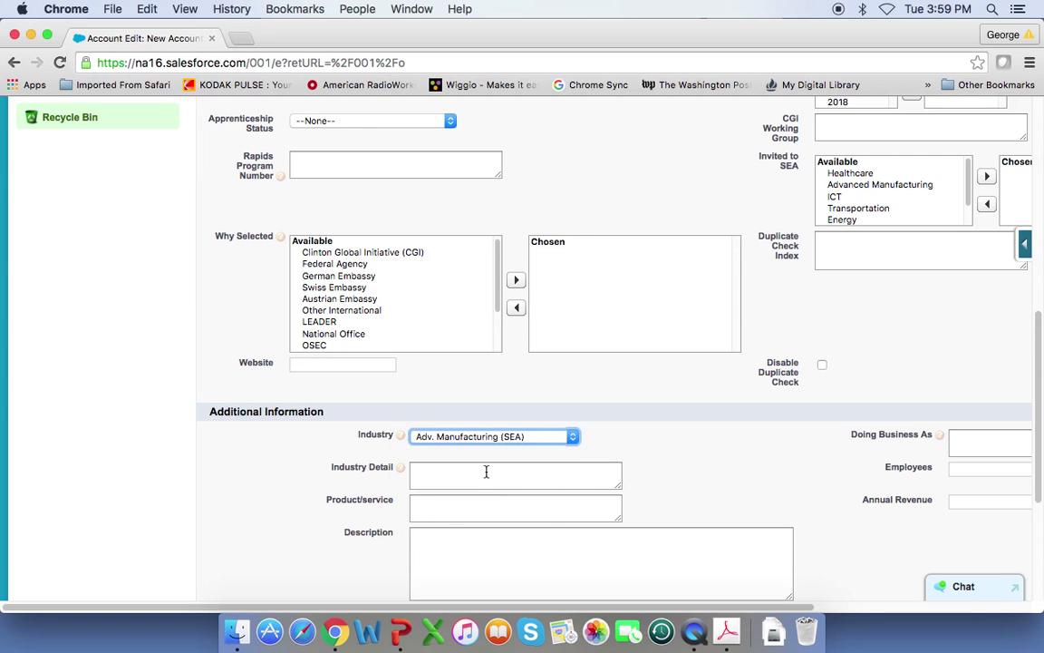
- Enter Industry Detail 'Appliances and lighting' and Doing Business As names GE and GEAPL
left_click(473, 471)
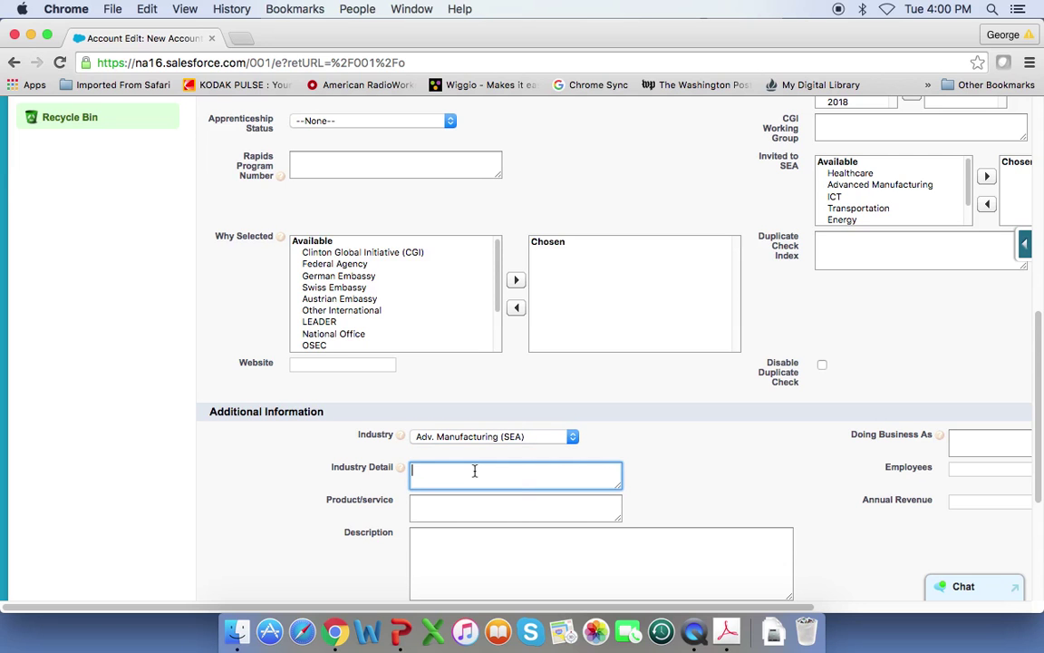
type("Appliances and lighting")
left_click(962, 438)
type("GE")
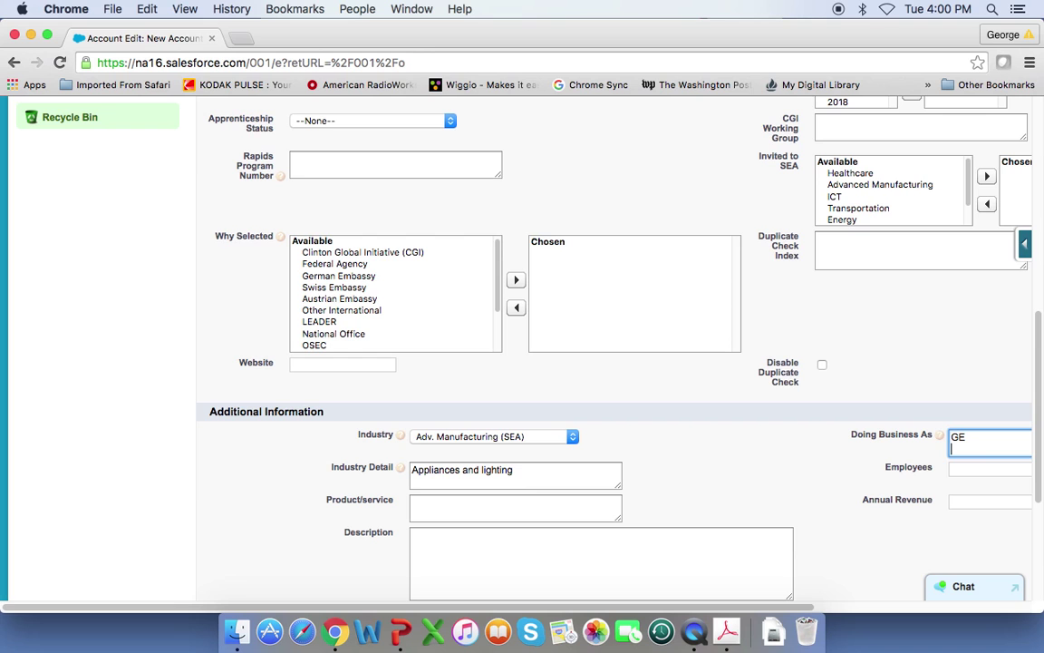
type("GEAPL")
- Enter Billing Street 'Appliance Park' with second line 'AP 3-232'
scroll(822, 516, "down", 3)
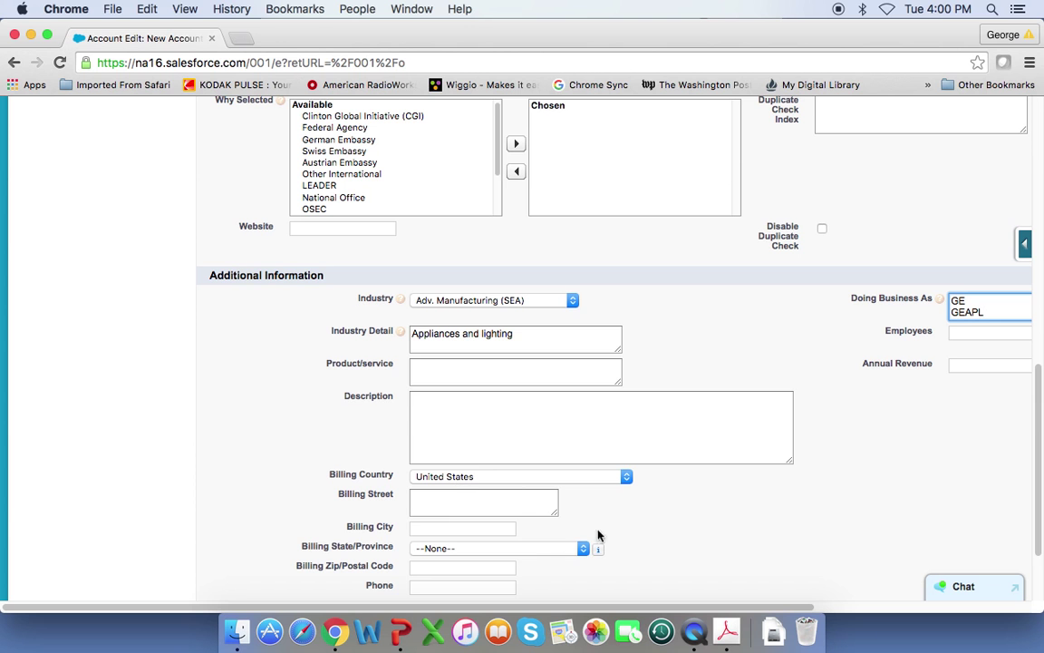
scroll(686, 528, "down", 1)
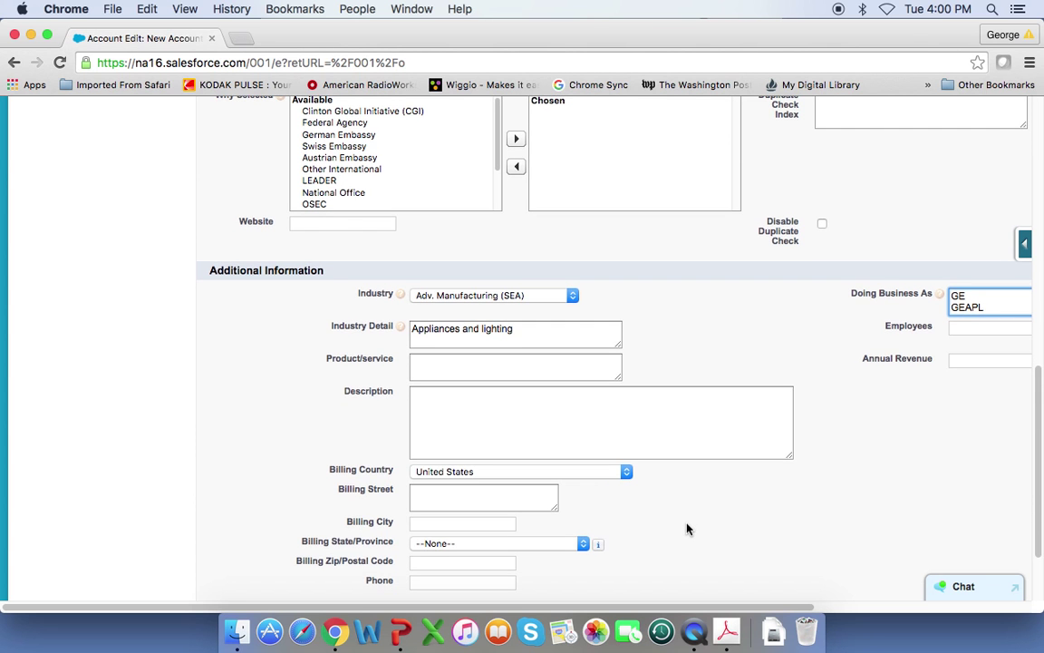
scroll(686, 528, "down", 3)
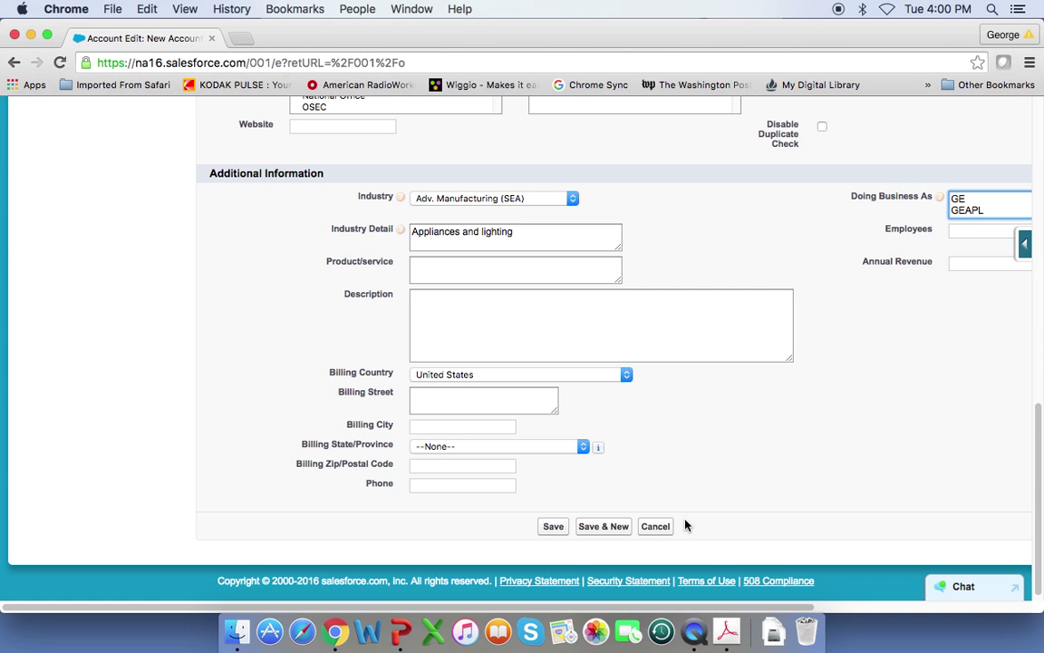
left_click(439, 391)
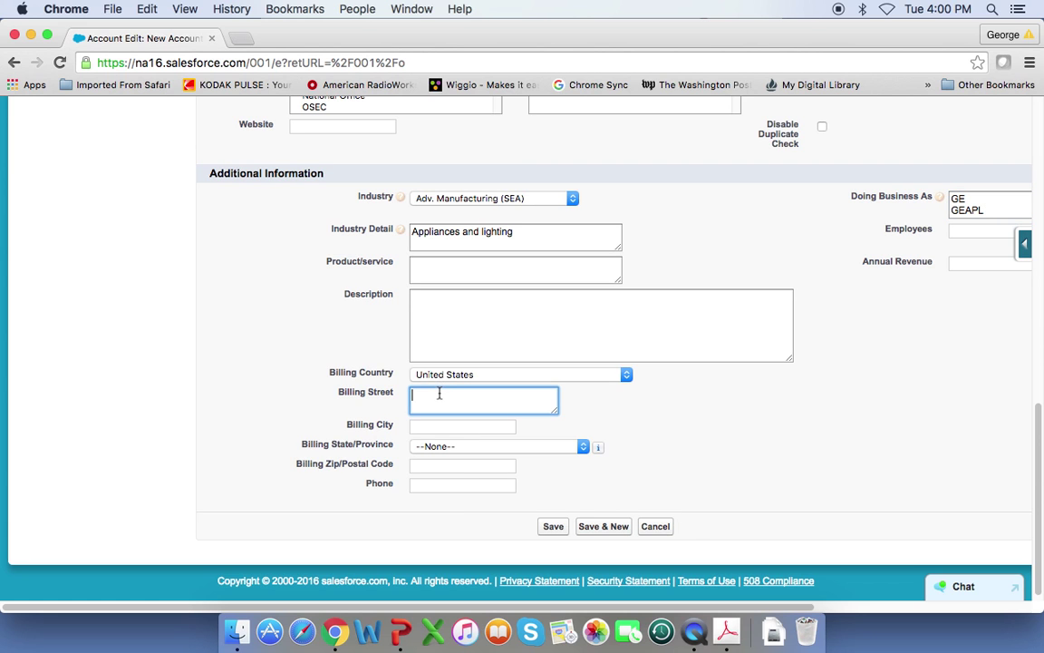
type("Applianc Park")
key("Return")
type("AP 3")
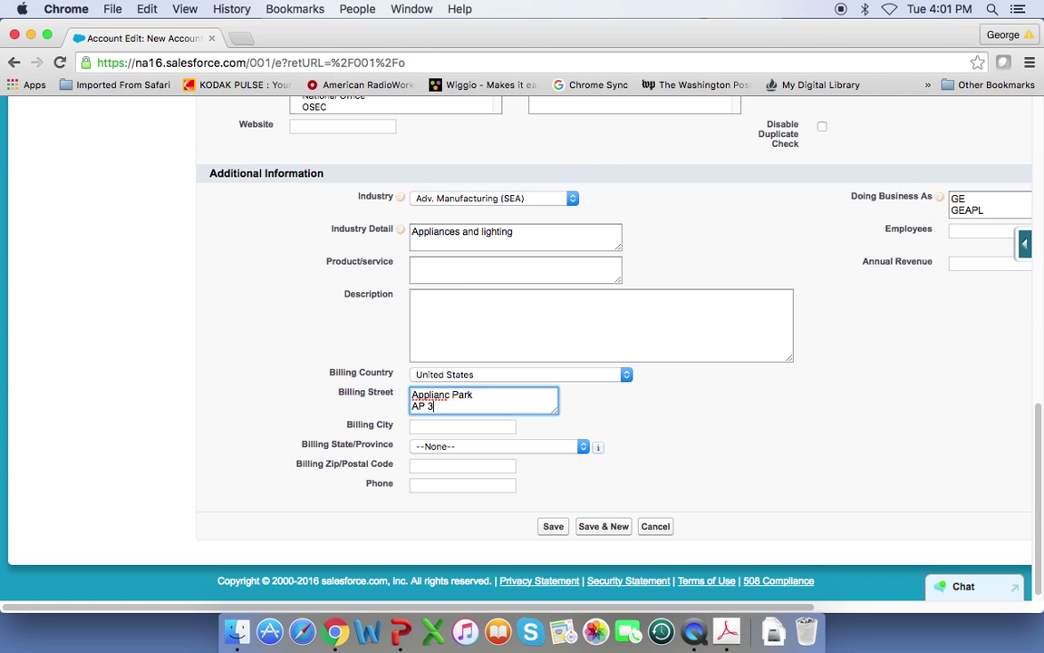
type("-232")
left_click(447, 395)
type("e")
- Set Billing City to Louisville and State/Province to Kentucky
left_click(460, 424)
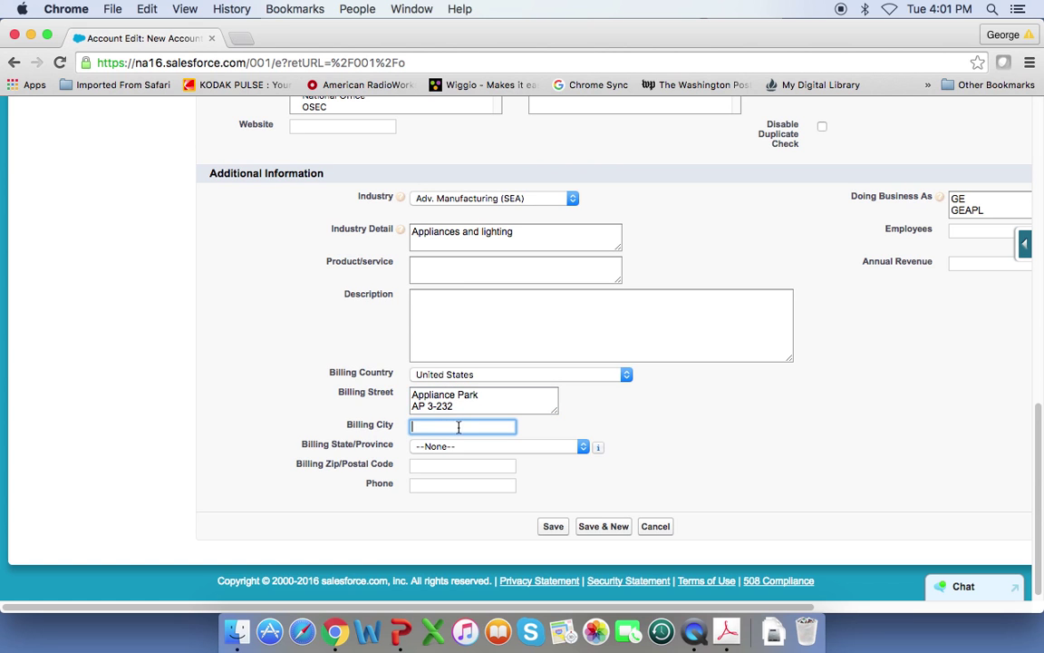
type("Louisville")
left_click(583, 446)
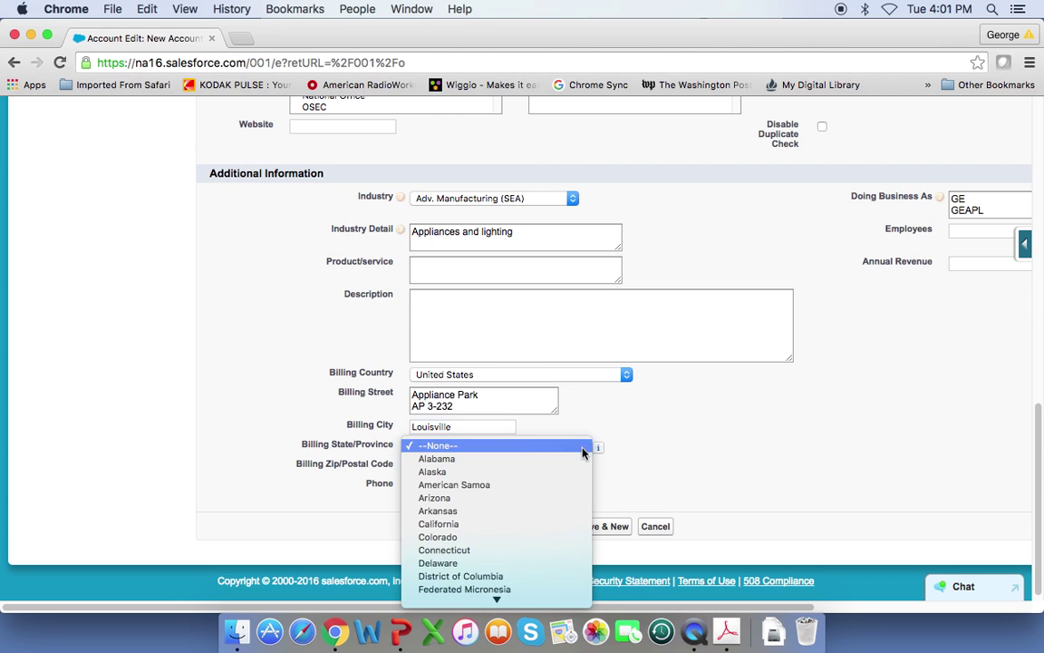
scroll(540, 524, "down", 3)
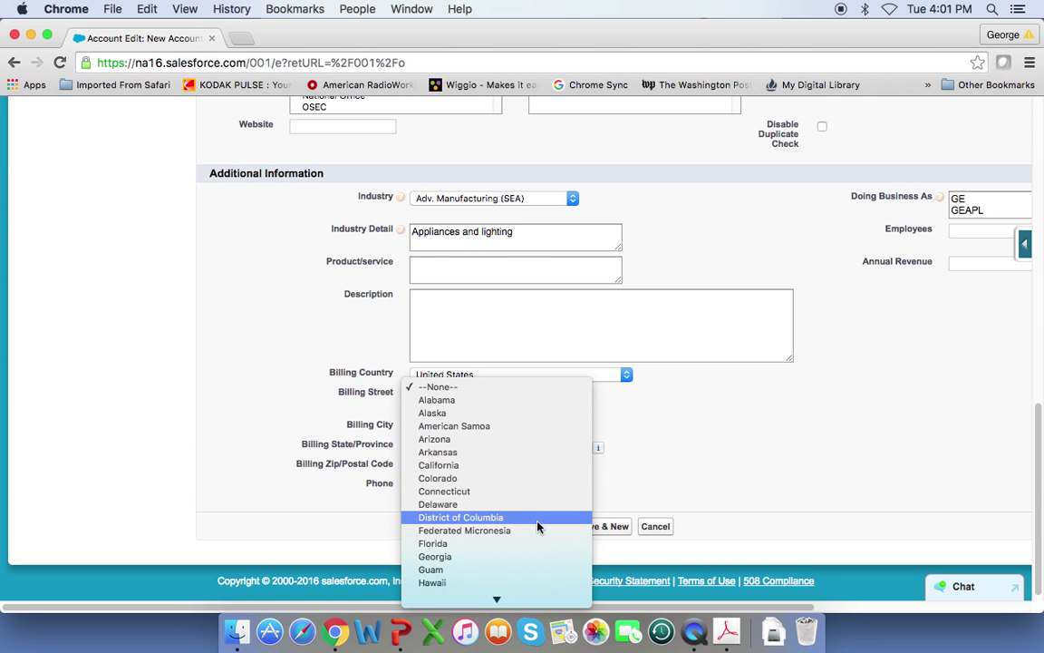
scroll(537, 526, "down", 4)
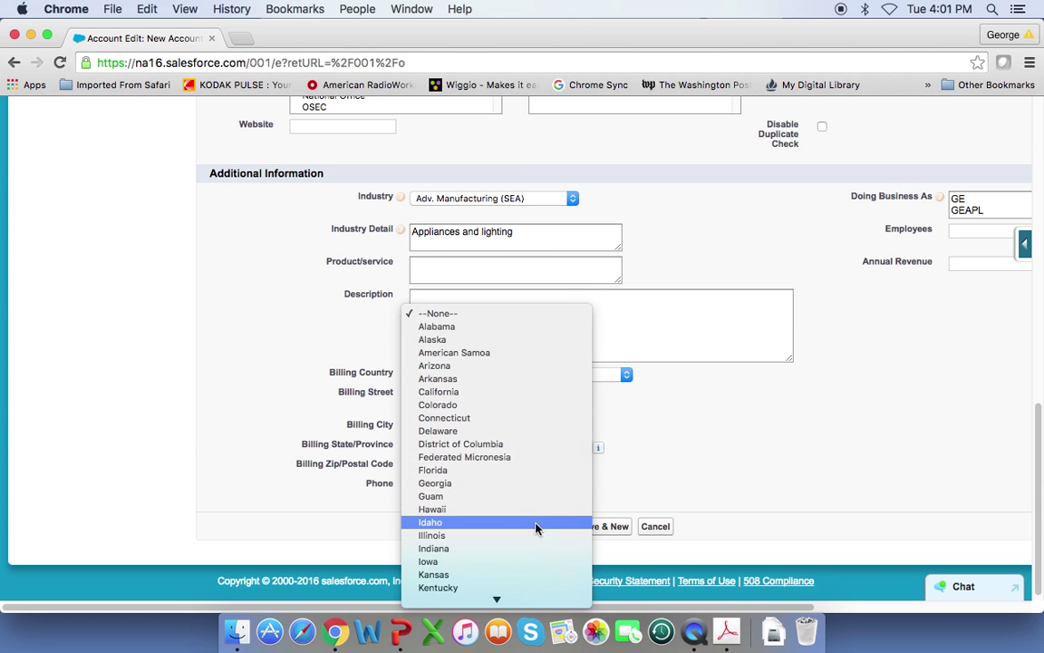
scroll(535, 527, "down", 2)
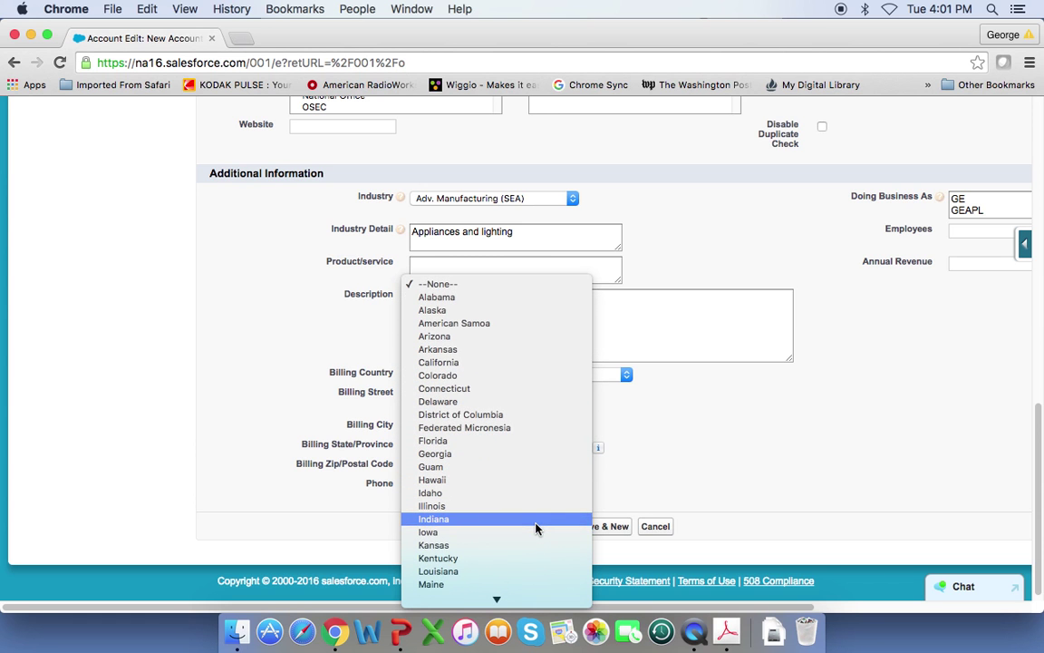
left_click(489, 558)
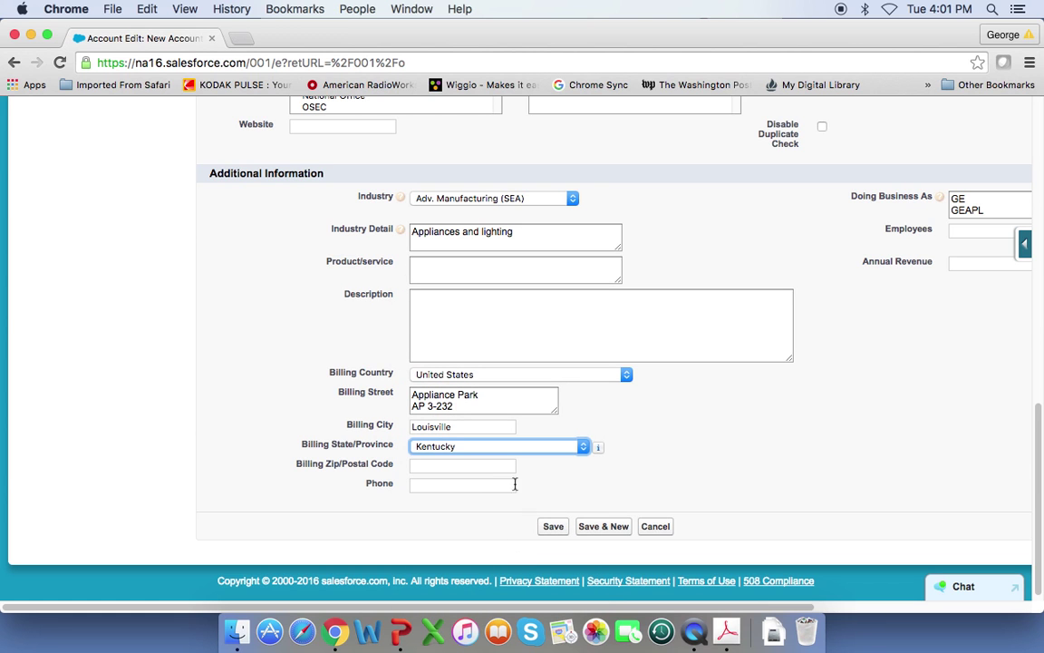
- Enter the billing zip code and company phone number, then save the account
left_click(469, 467)
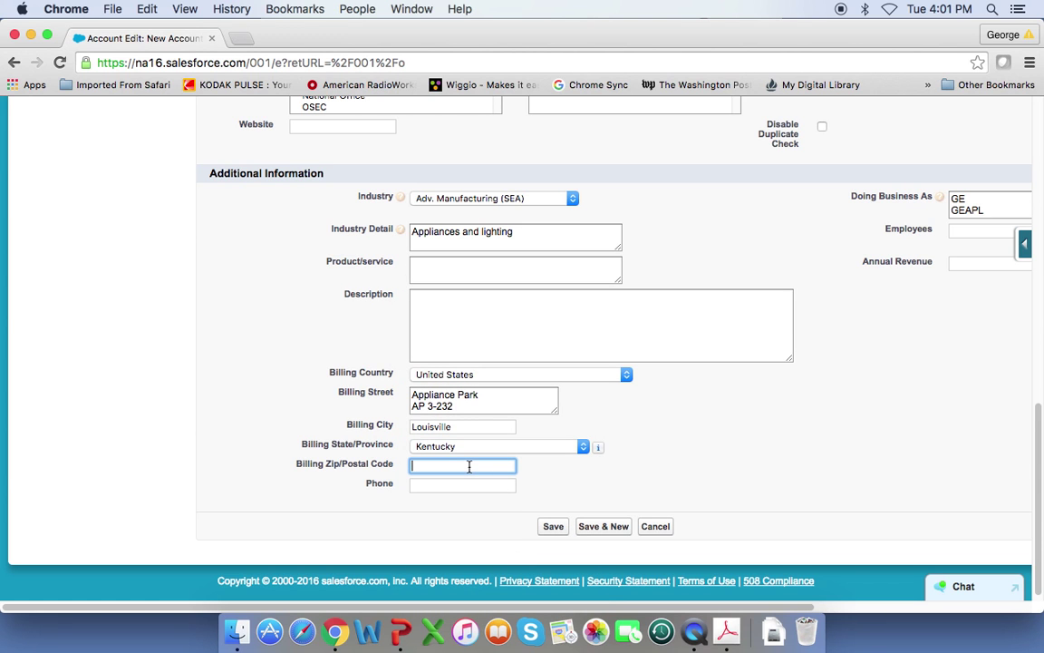
type("40255")
left_click(429, 484)
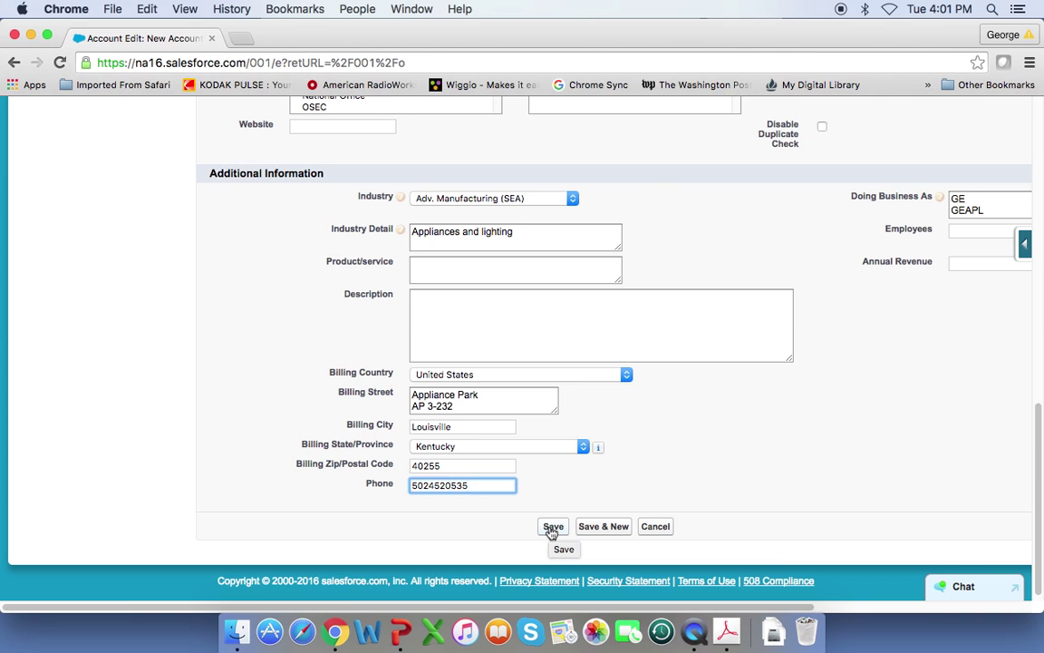
left_click(552, 528)
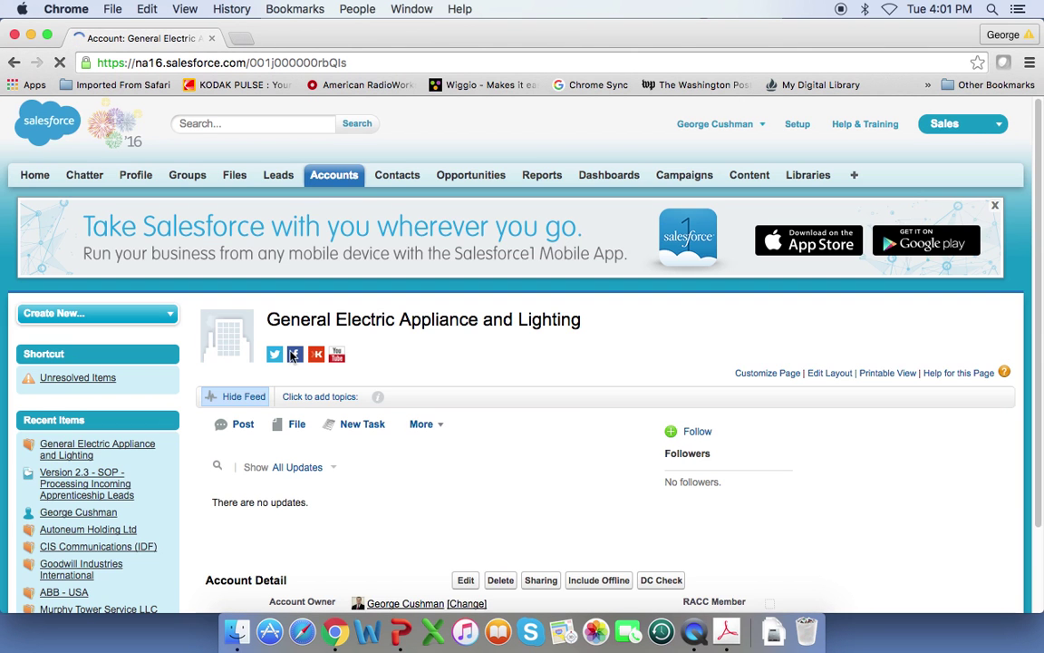
- Scroll through the saved account to its Louisville, Kentucky billing address and phone
scroll(445, 447, "down", 2)
scroll(426, 417, "down", 5)
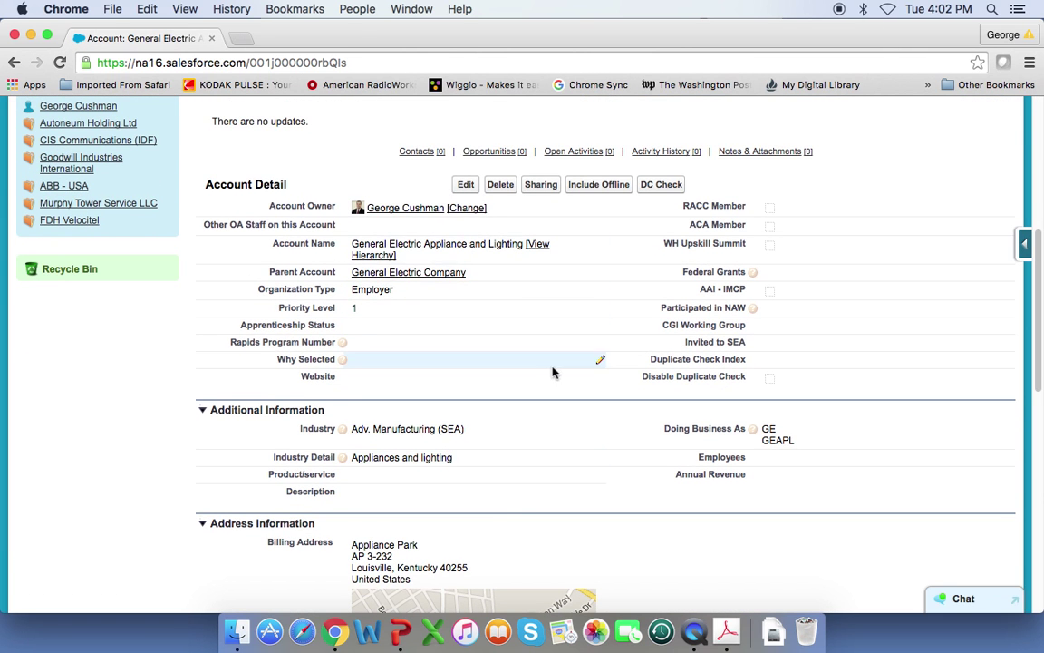
scroll(568, 426, "down", 4)
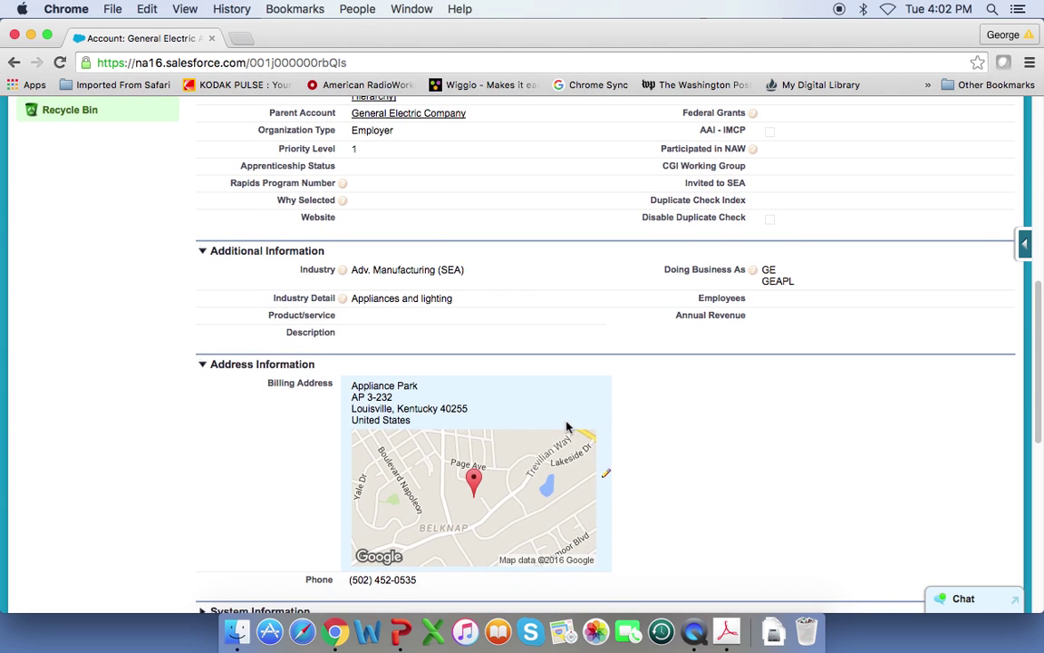
scroll(624, 419, "down", 1)
scroll(624, 419, "down", 4)
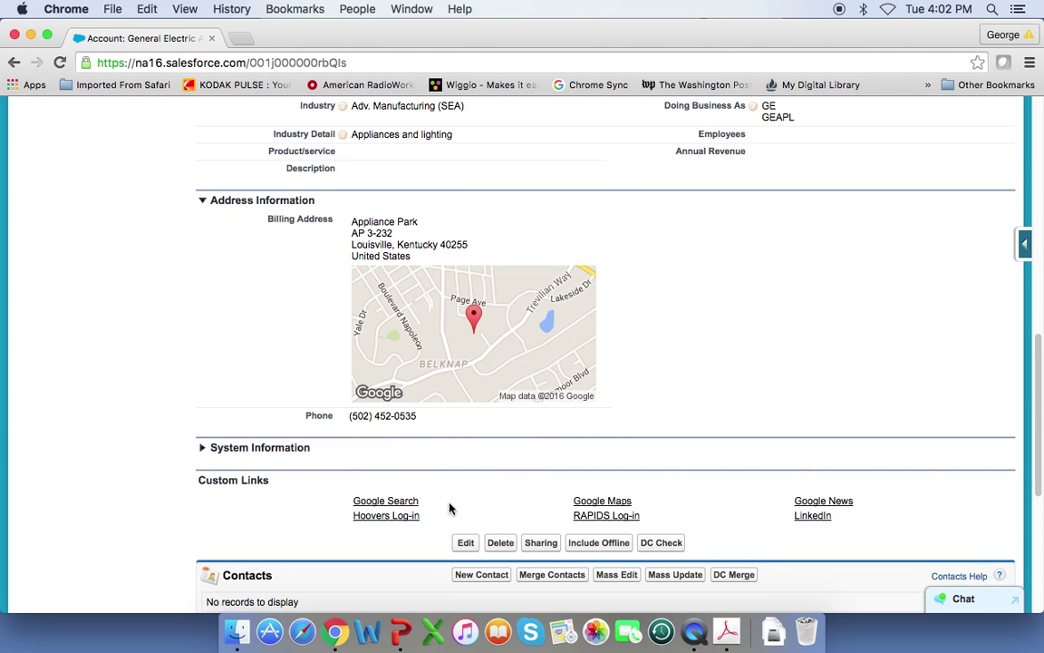
- Search Google for the company and open GE Appliances' Our Company page
left_click(393, 502)
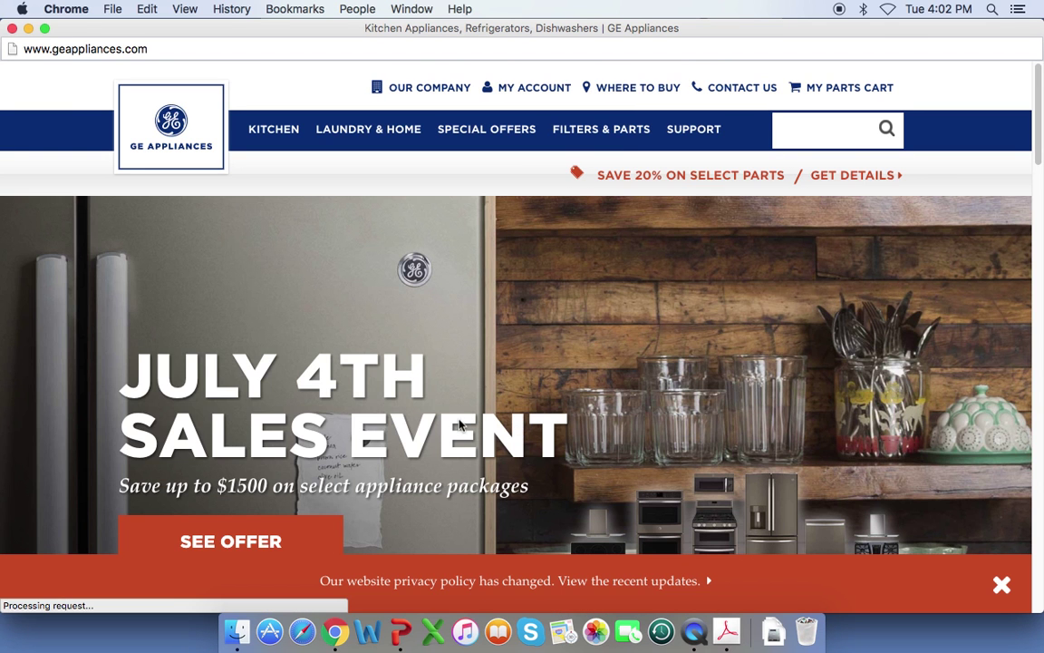
scroll(410, 373, "down", 2)
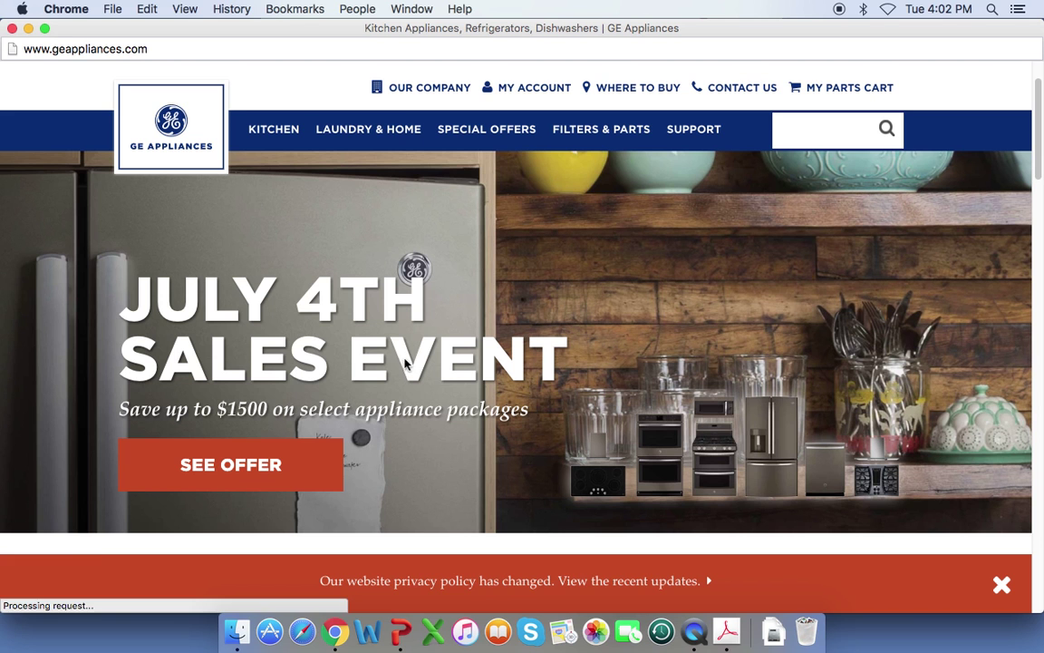
left_click(407, 91)
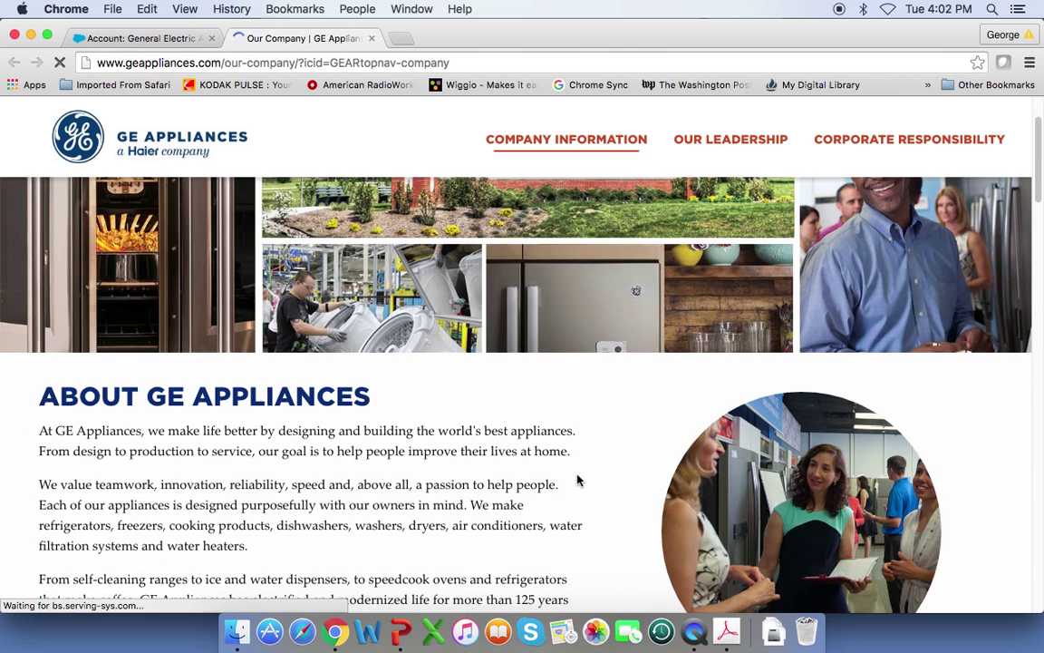
- Scroll the Our Company page down to the 'Global Innovation. Local Expertise.' section
scroll(578, 480, "down", 2)
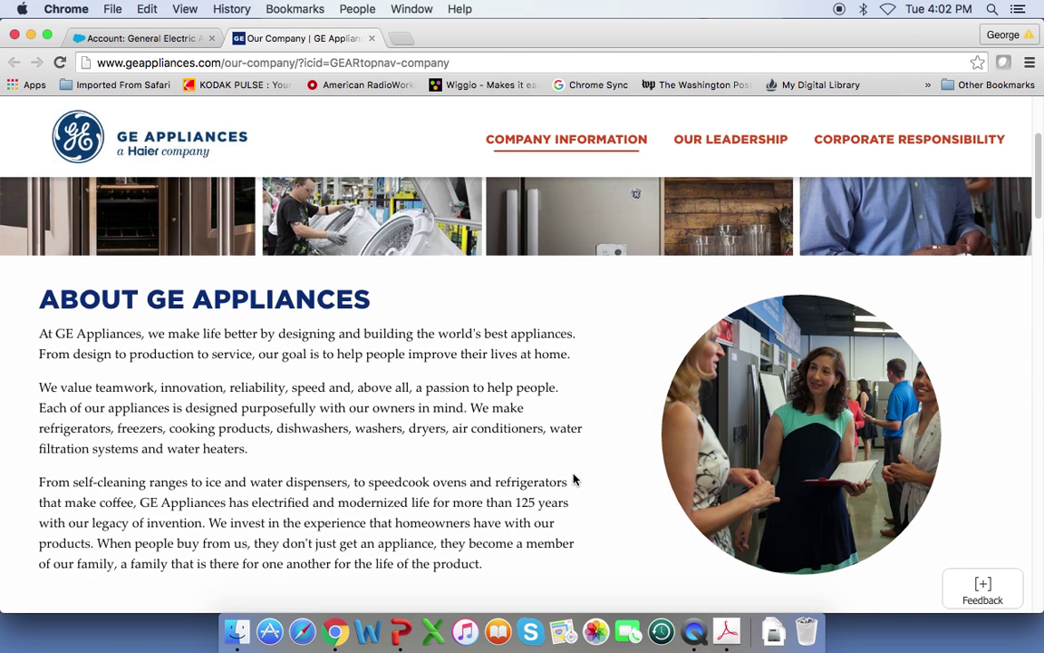
scroll(574, 480, "down", 1)
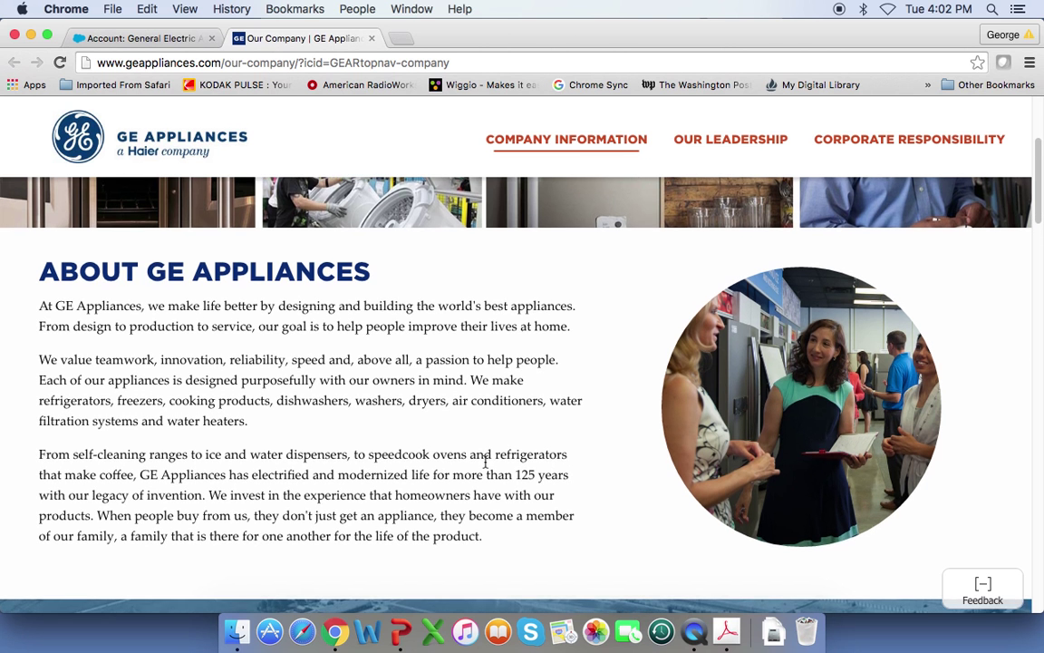
scroll(483, 461, "down", 3)
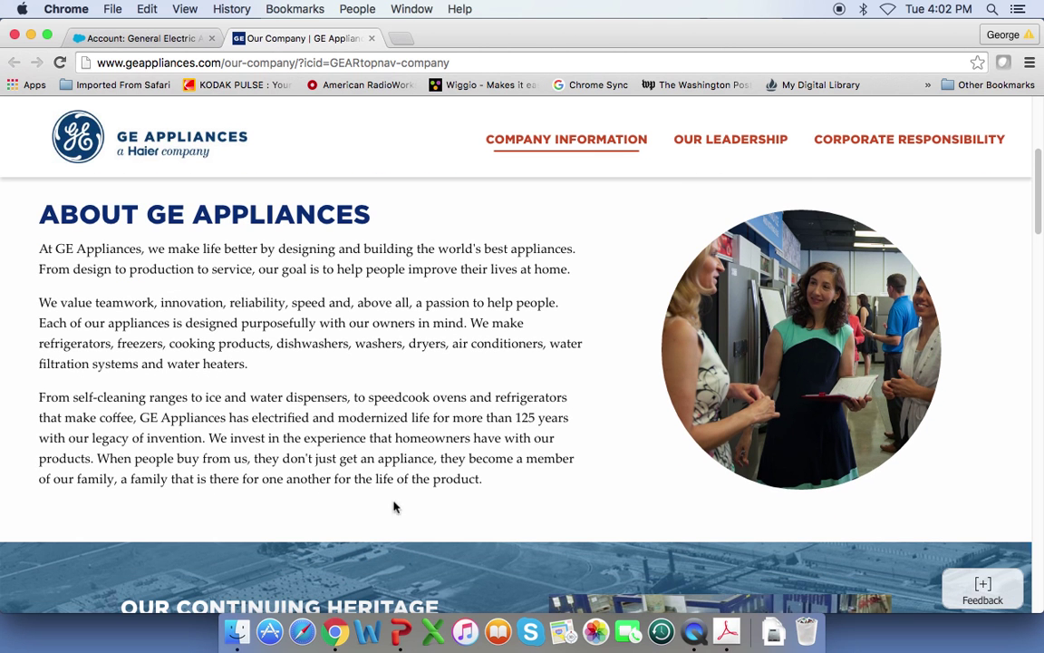
scroll(399, 505, "down", 5)
scroll(417, 504, "up", 10)
scroll(417, 506, "down", 10)
scroll(417, 506, "down", 9)
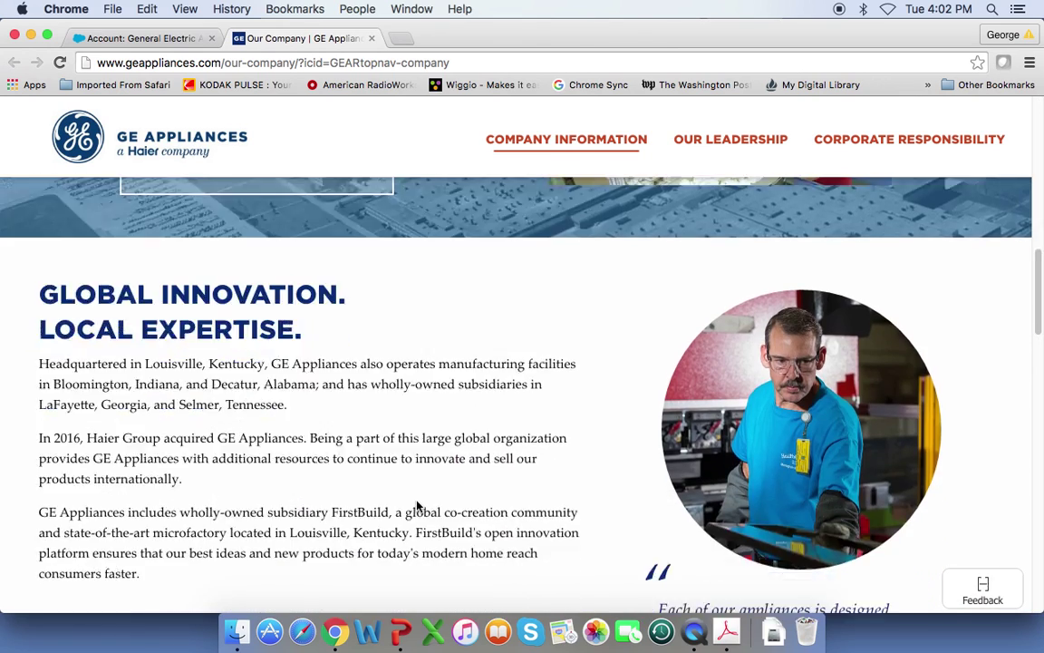
scroll(417, 506, "down", 1)
scroll(417, 506, "down", 1)
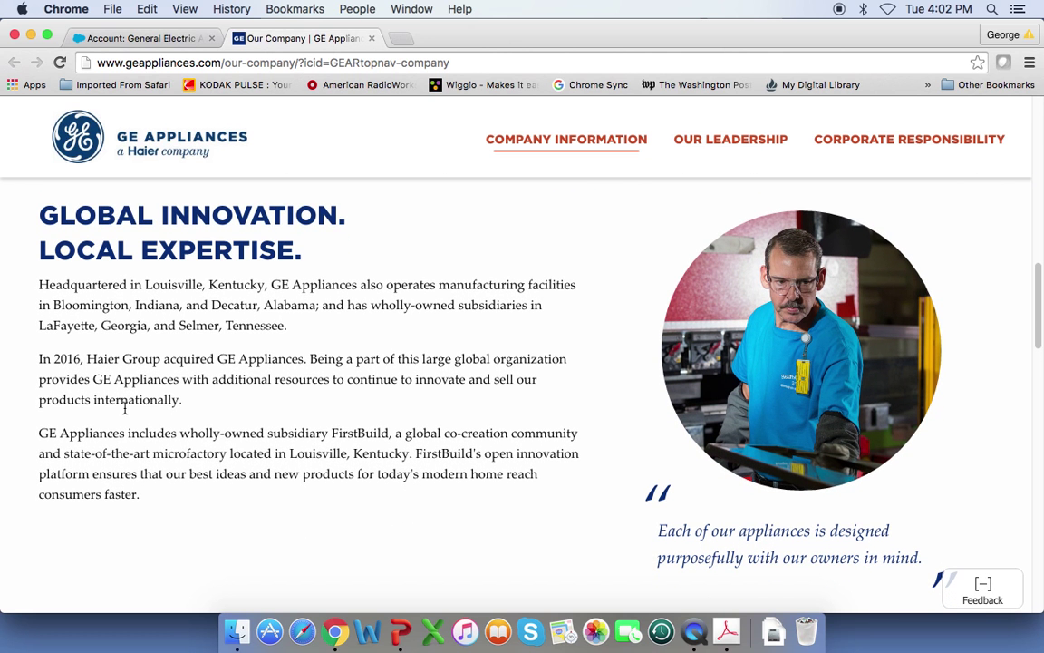
- Copy the three 'Global Innovation. Local Expertise.' paragraphs and go back to the Salesforce Account tab
left_click_drag(39, 285, 147, 499)
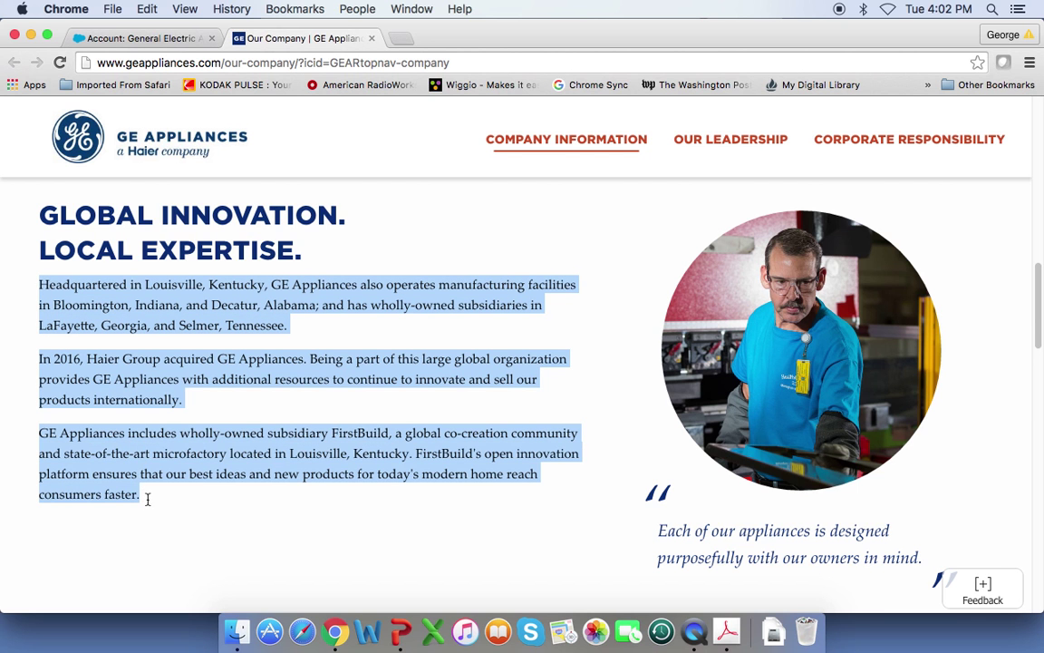
right_click(206, 314)
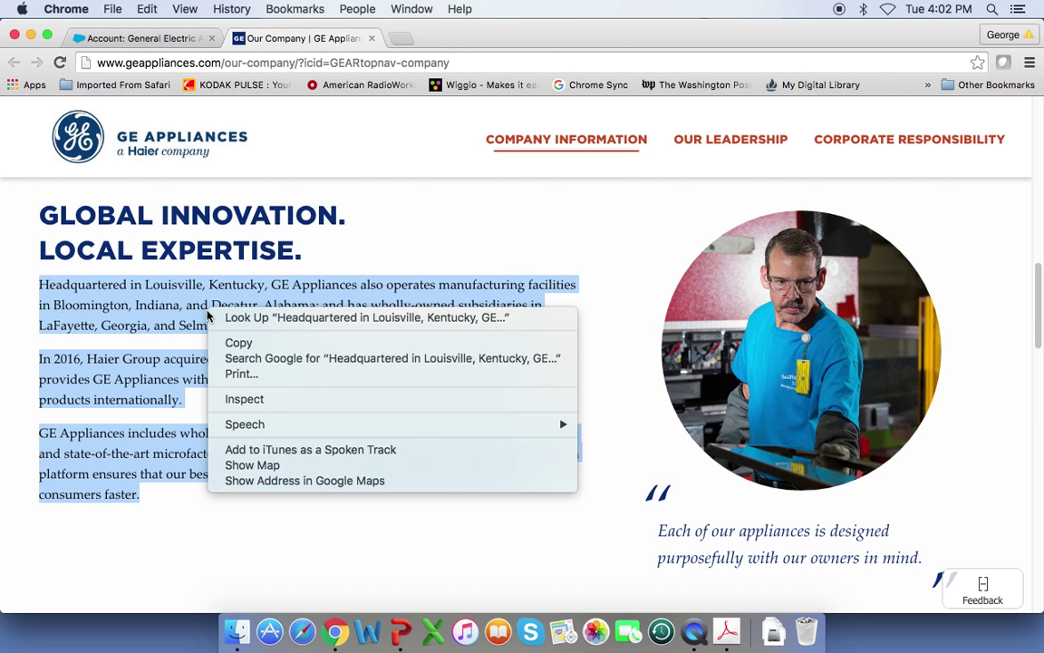
left_click(238, 344)
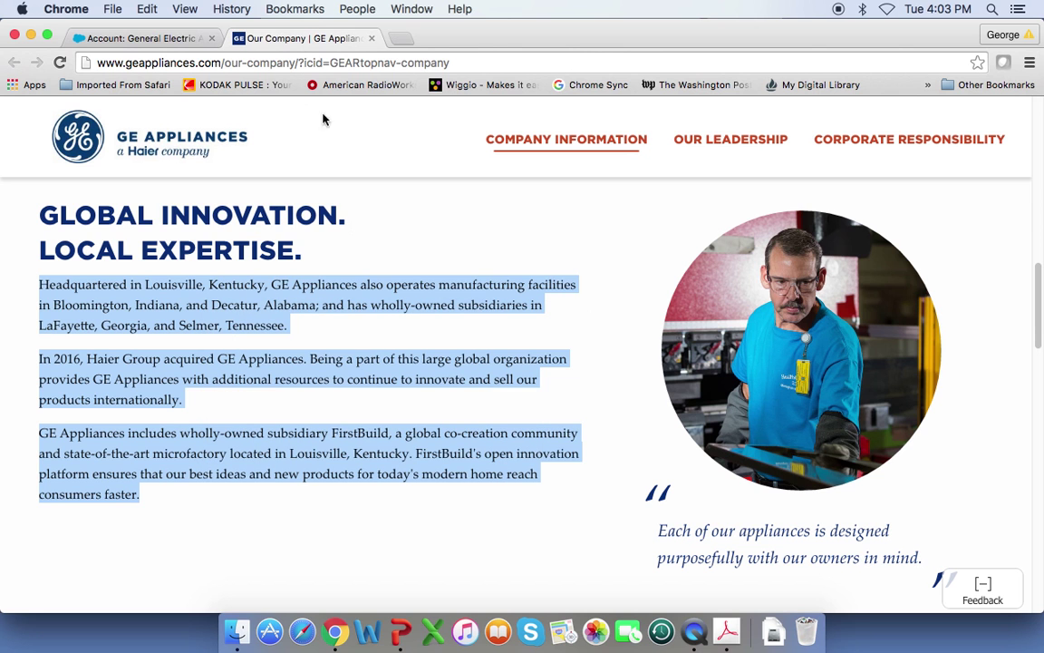
left_click(186, 40)
- Paste the copied GE Appliances paragraphs into the General Electric account's Description and save
left_click(467, 542)
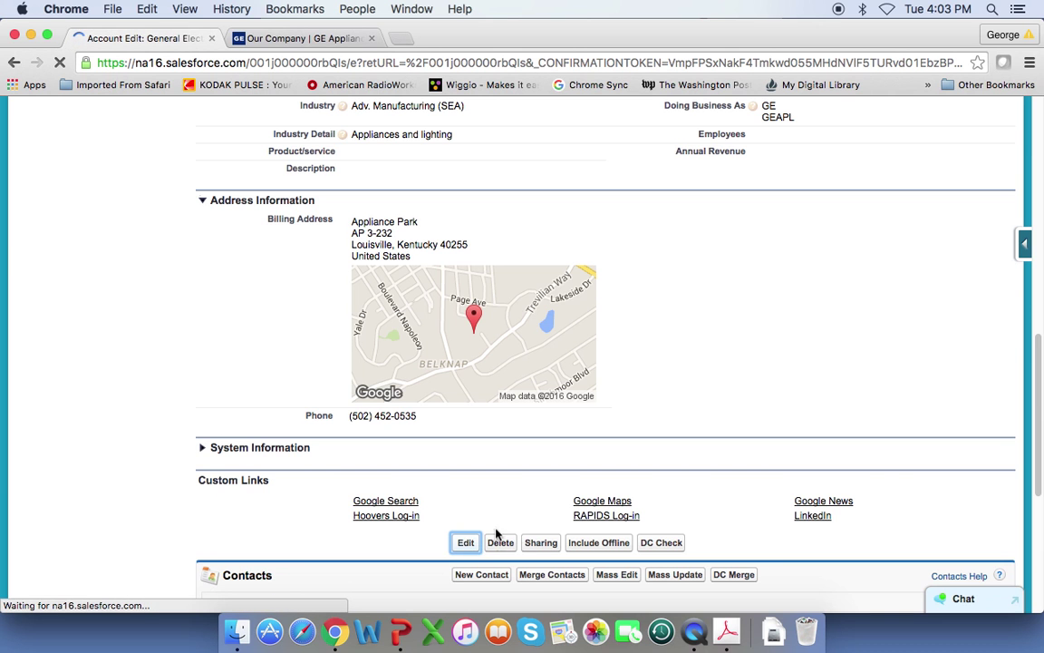
scroll(519, 490, "down", 5)
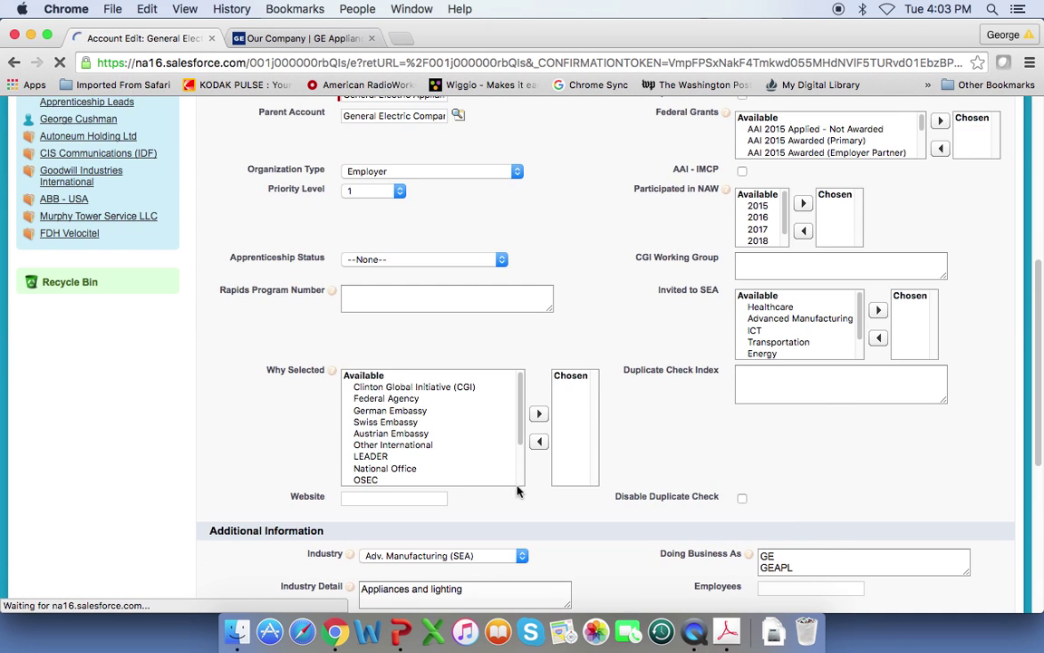
scroll(519, 490, "down", 10)
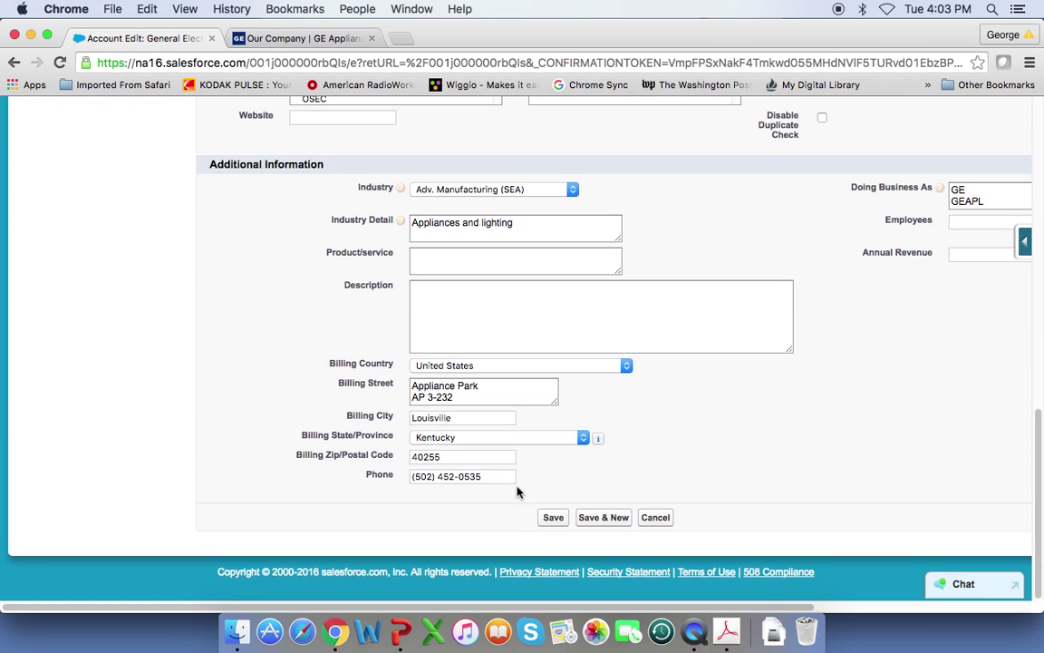
left_click(436, 297)
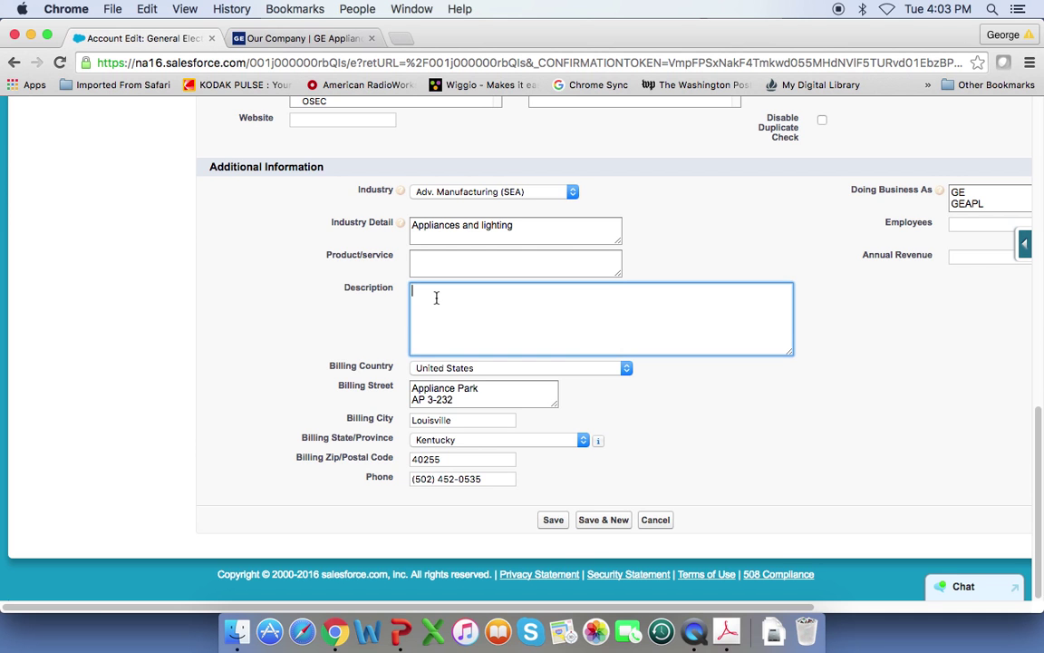
right_click(436, 297)
left_click(466, 376)
left_click(554, 521)
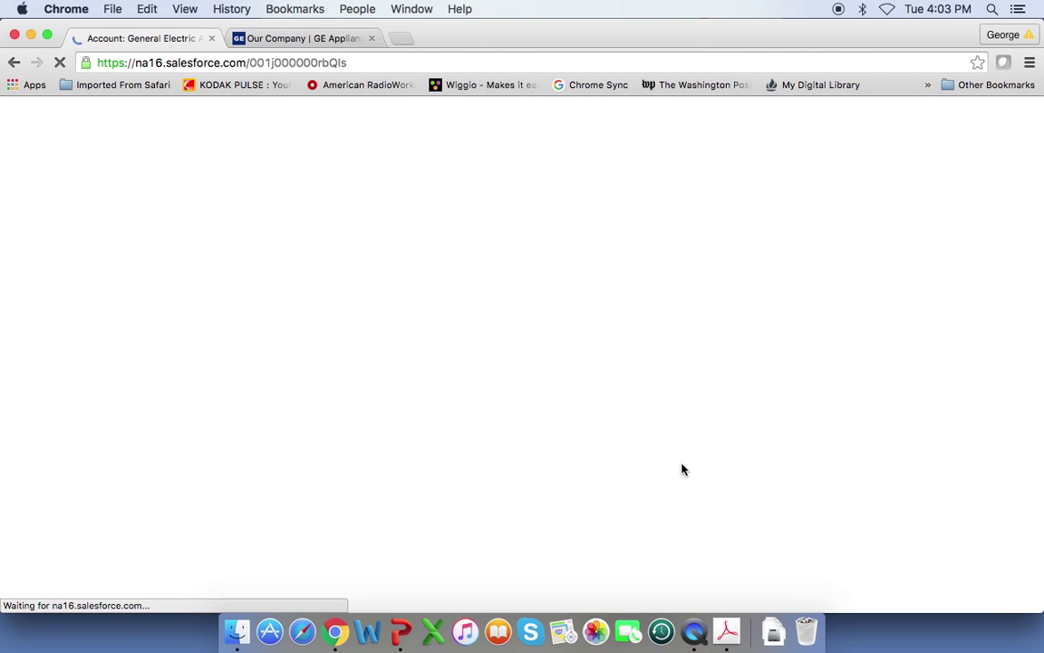
scroll(639, 476, "down", 5)
scroll(632, 475, "down", 7)
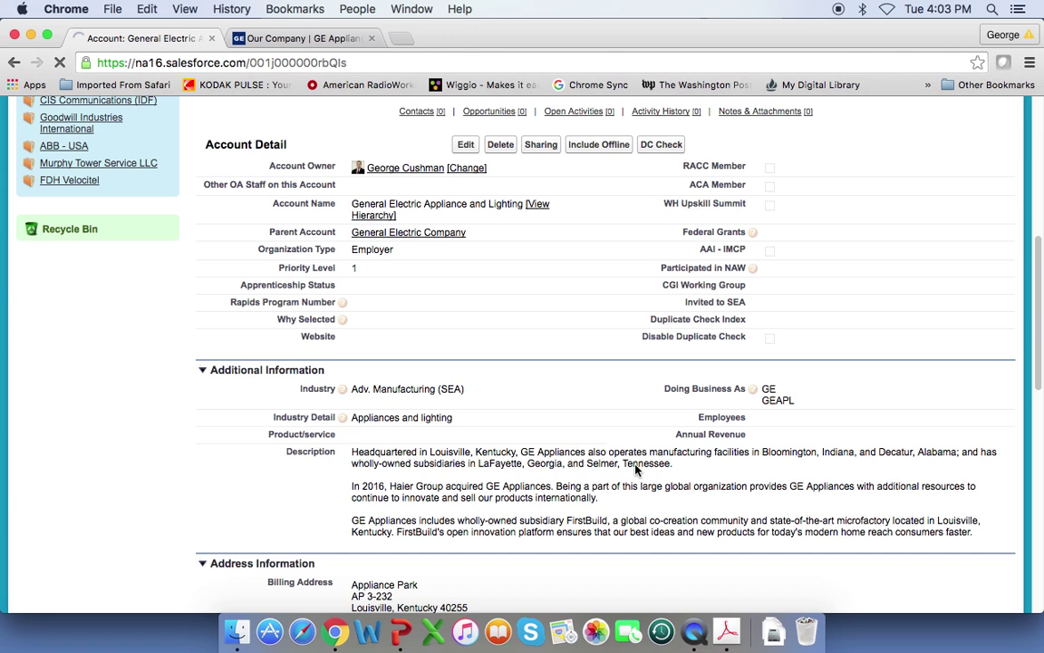
scroll(638, 469, "down", 1)
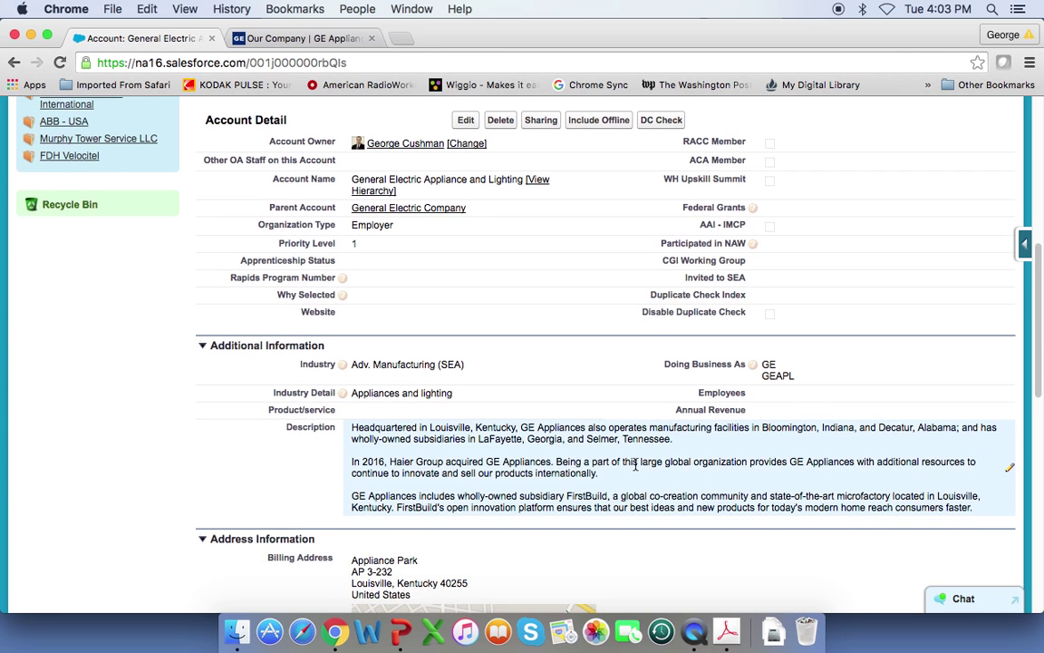
scroll(635, 468, "down", 1)
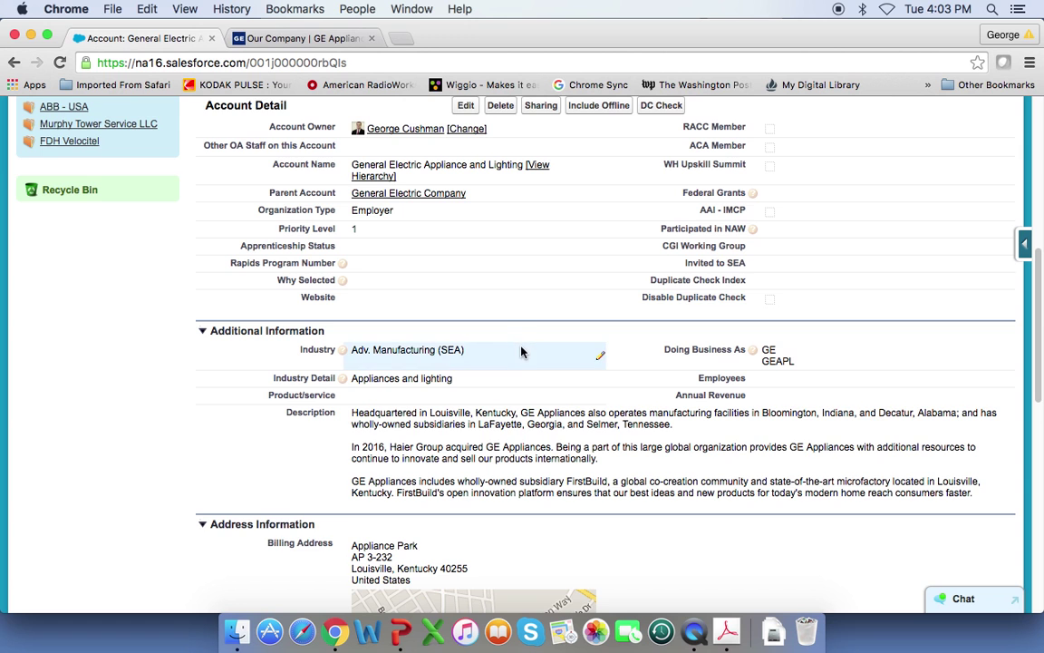
scroll(520, 353, "down", 1)
scroll(521, 354, "down", 6)
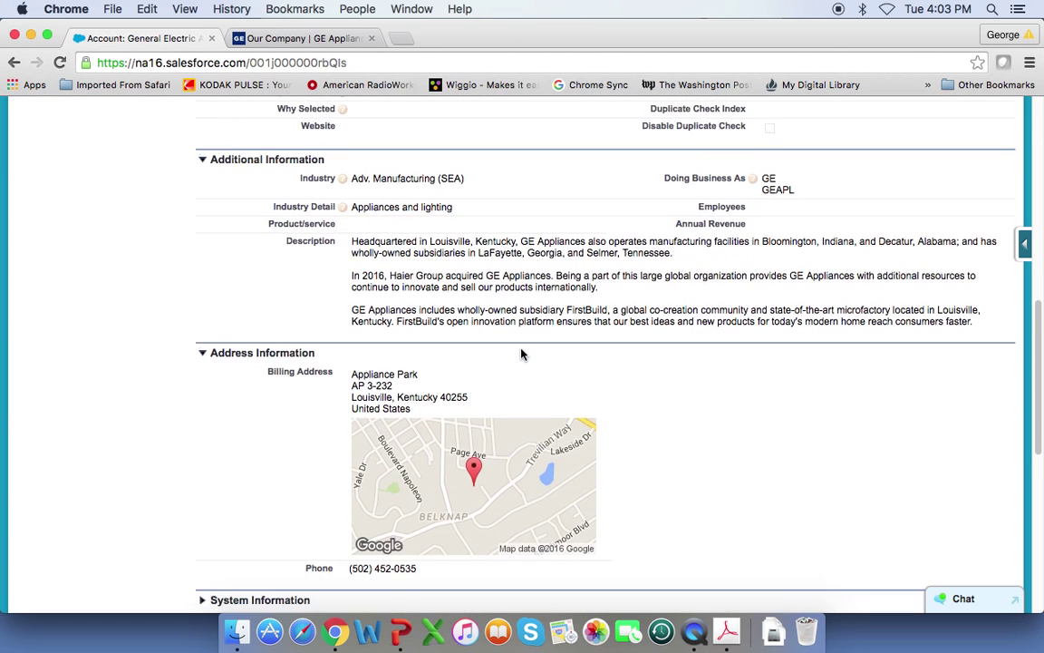
scroll(521, 353, "down", 4)
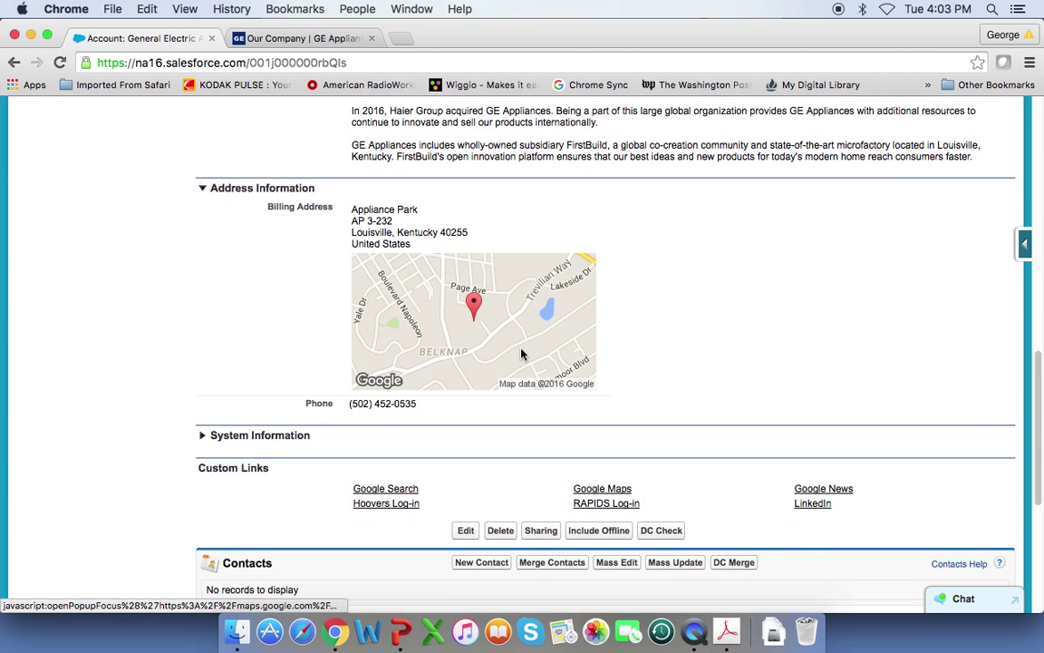
scroll(521, 358, "down", 5)
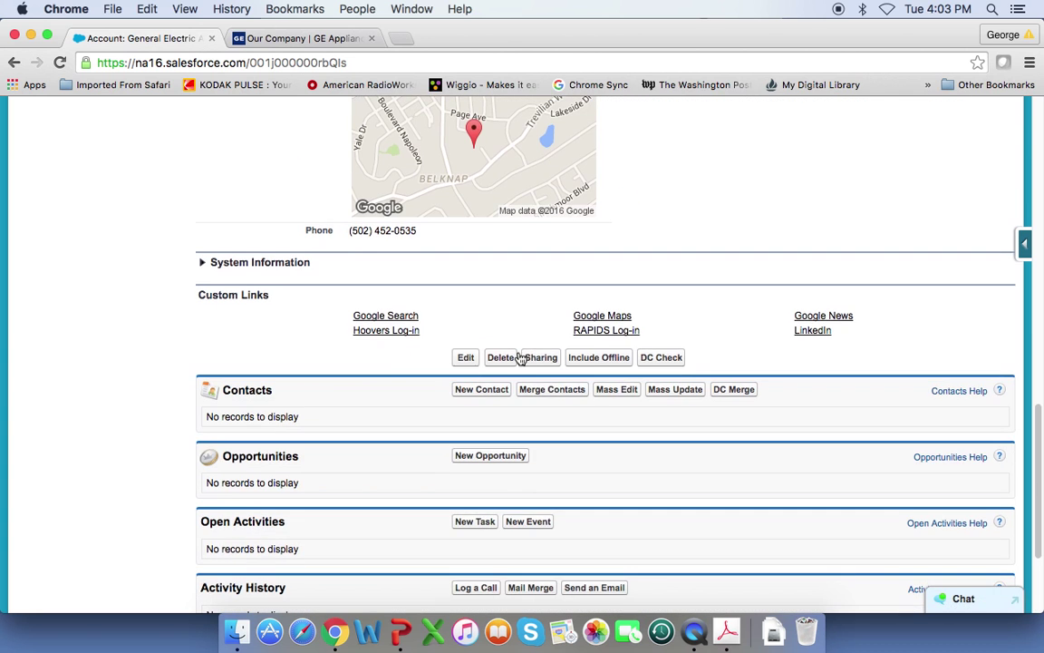
scroll(521, 358, "down", 2)
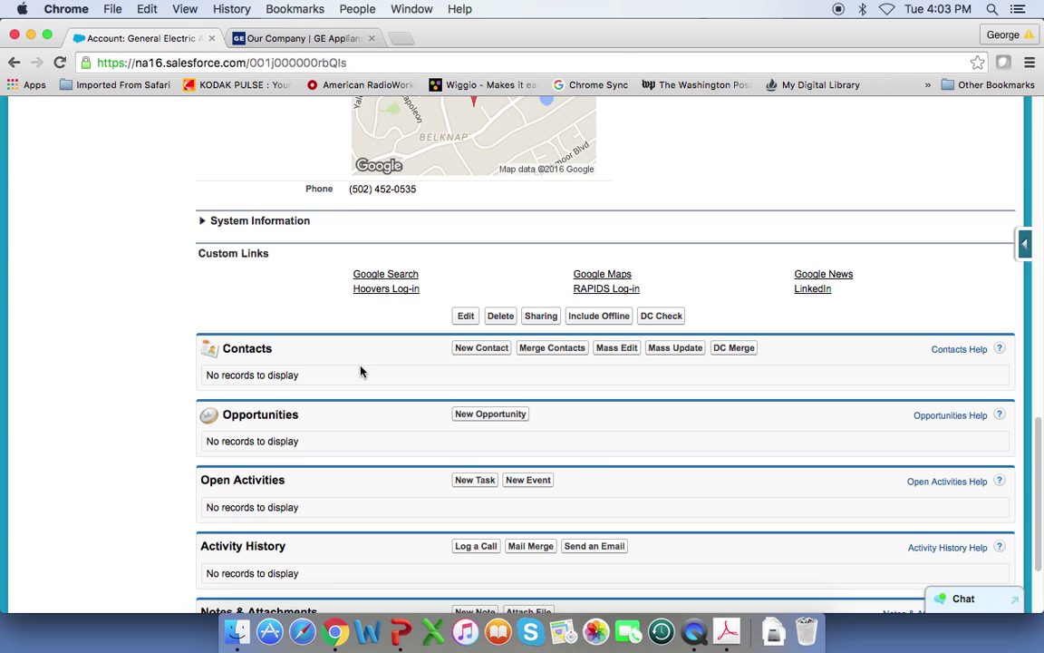
scroll(375, 372, "down", 1)
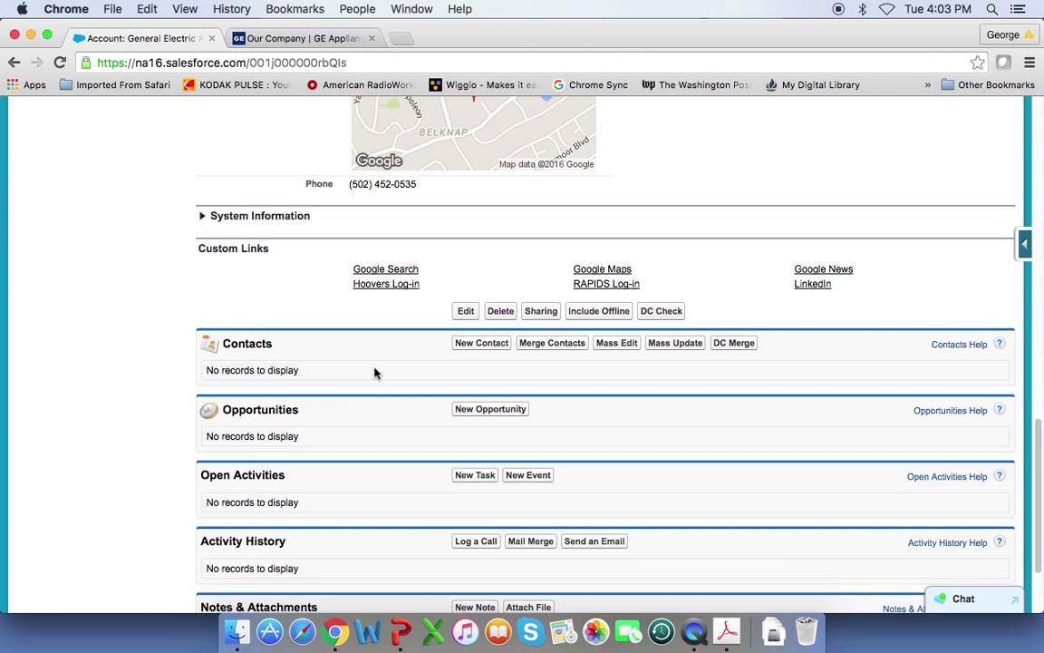
scroll(375, 372, "down", 1)
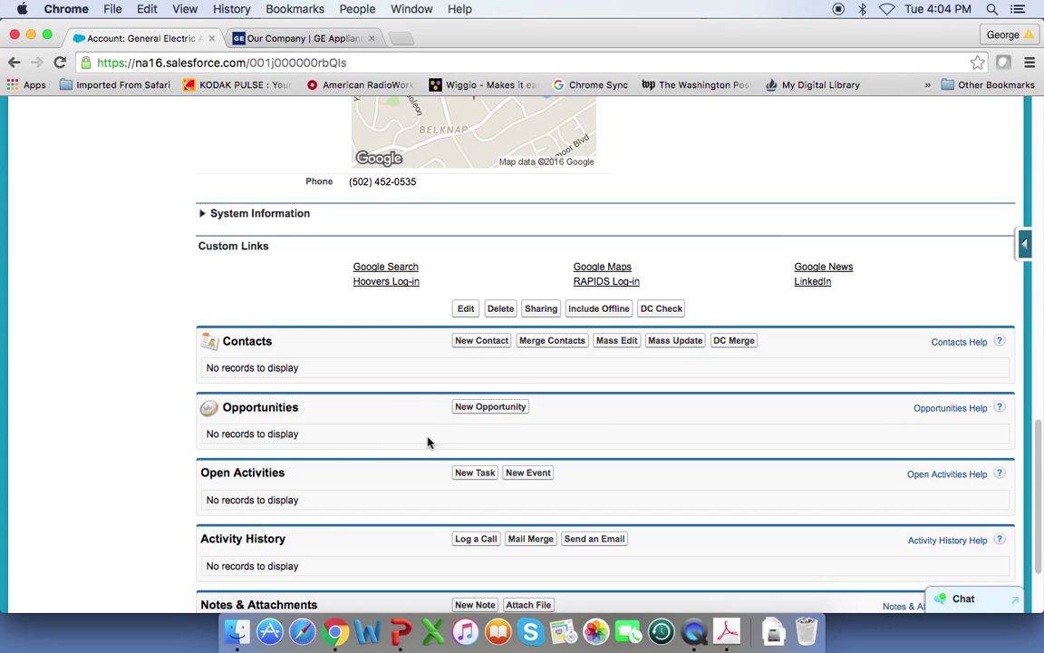
scroll(426, 443, "down", 2)
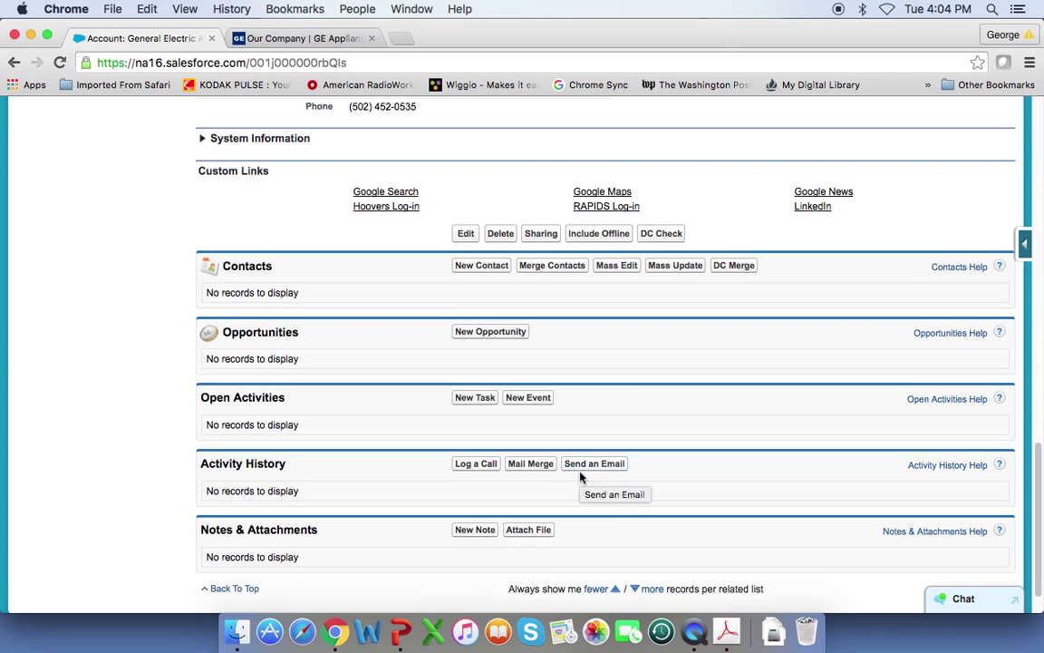
scroll(582, 478, "down", 1)
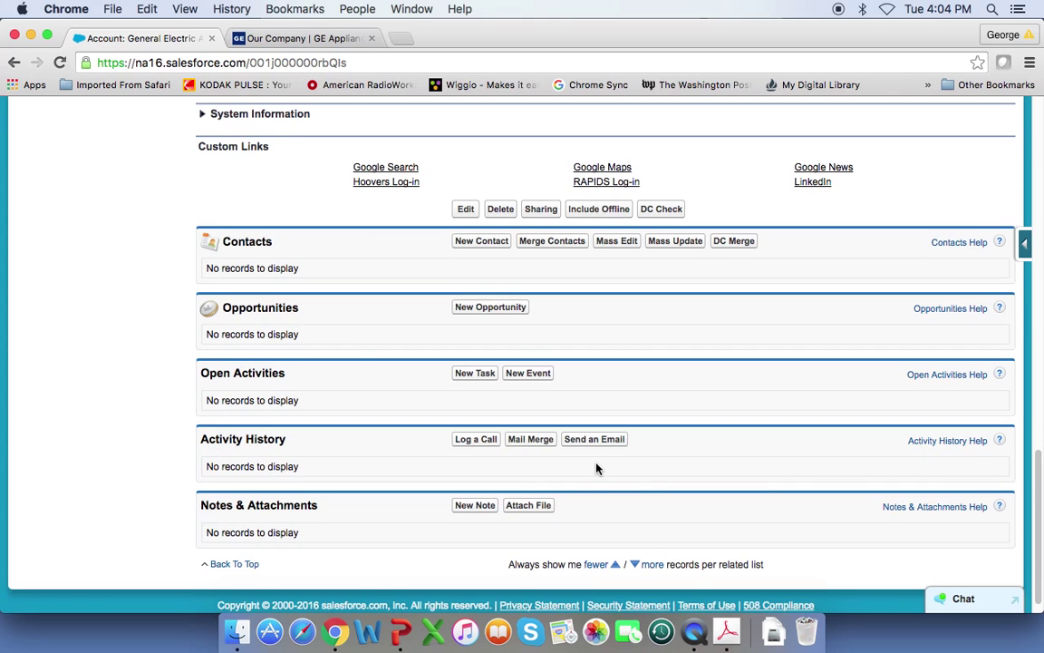
scroll(596, 466, "up", 1)
scroll(595, 466, "up", 1)
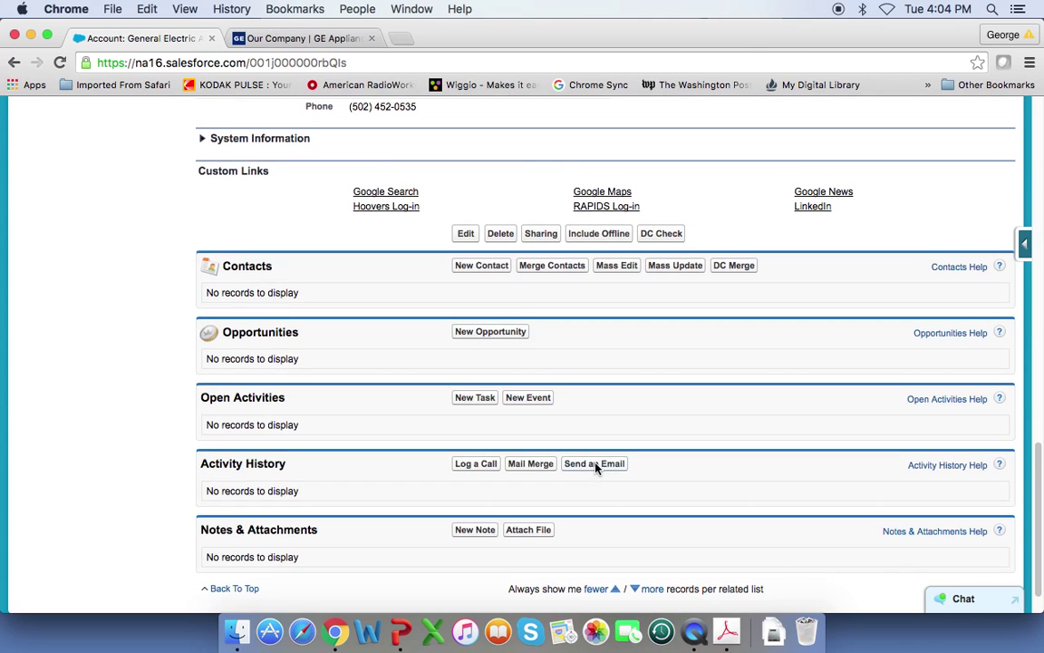
scroll(596, 468, "up", 1)
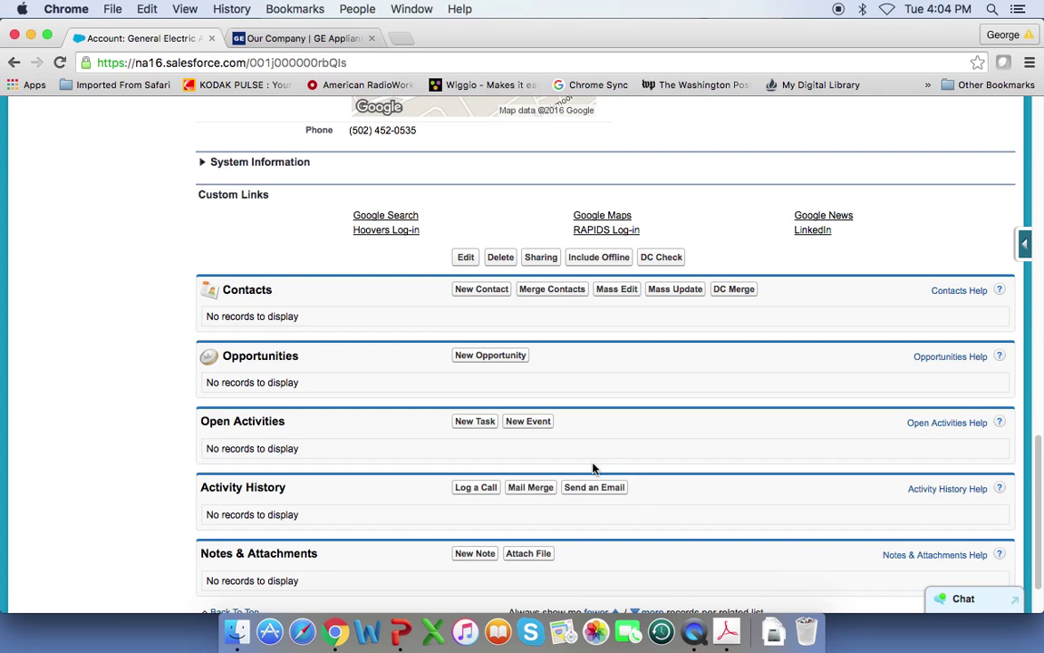
scroll(594, 467, "up", 1)
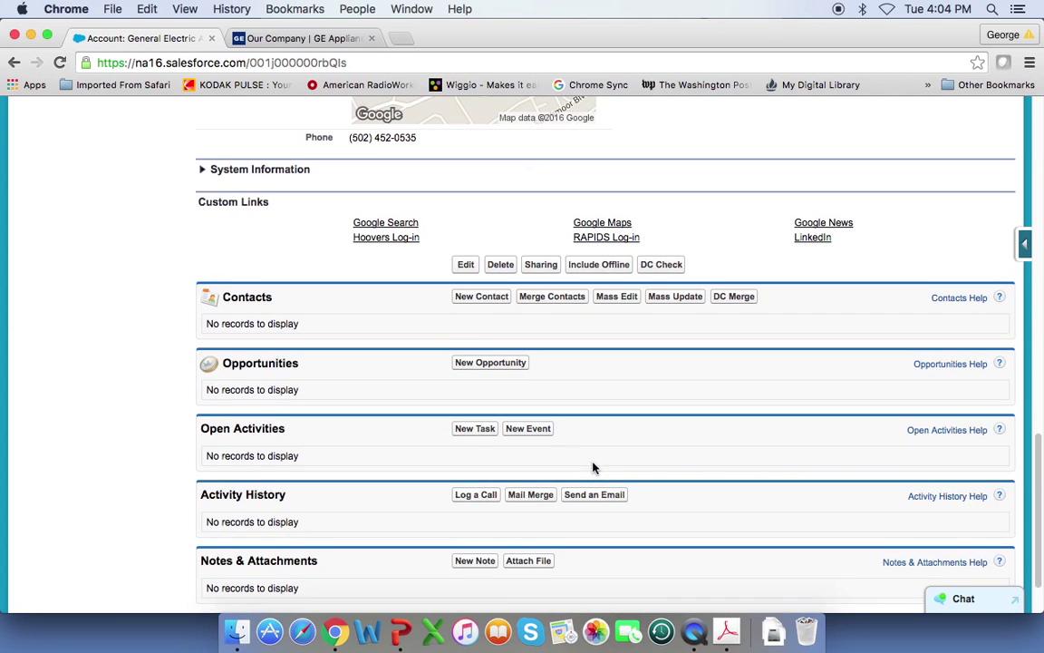
scroll(593, 466, "up", 3)
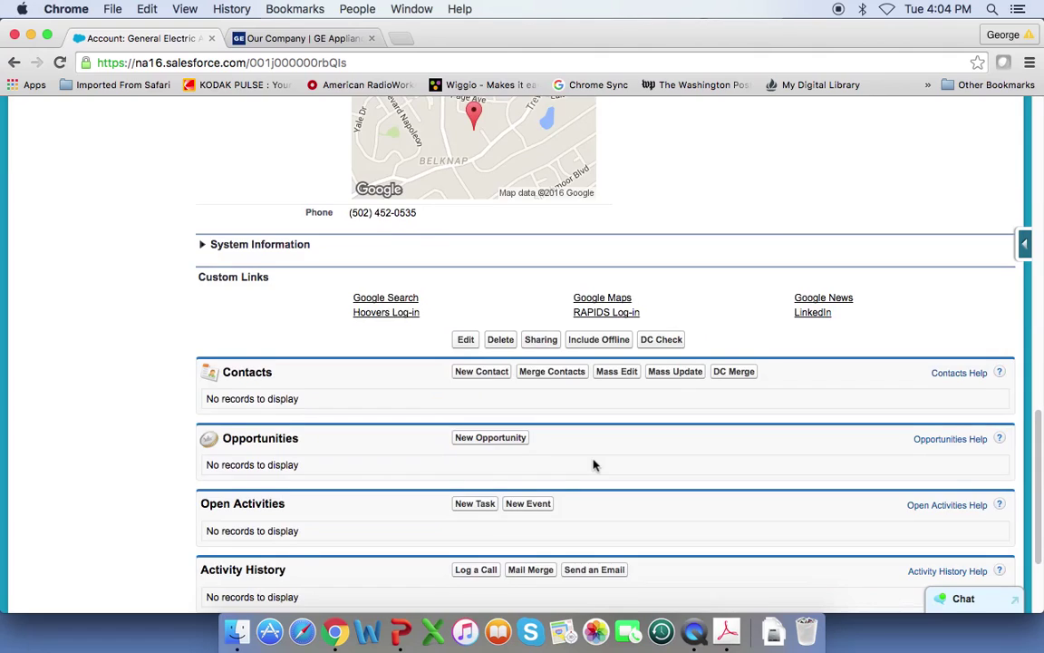
scroll(594, 465, "up", 15)
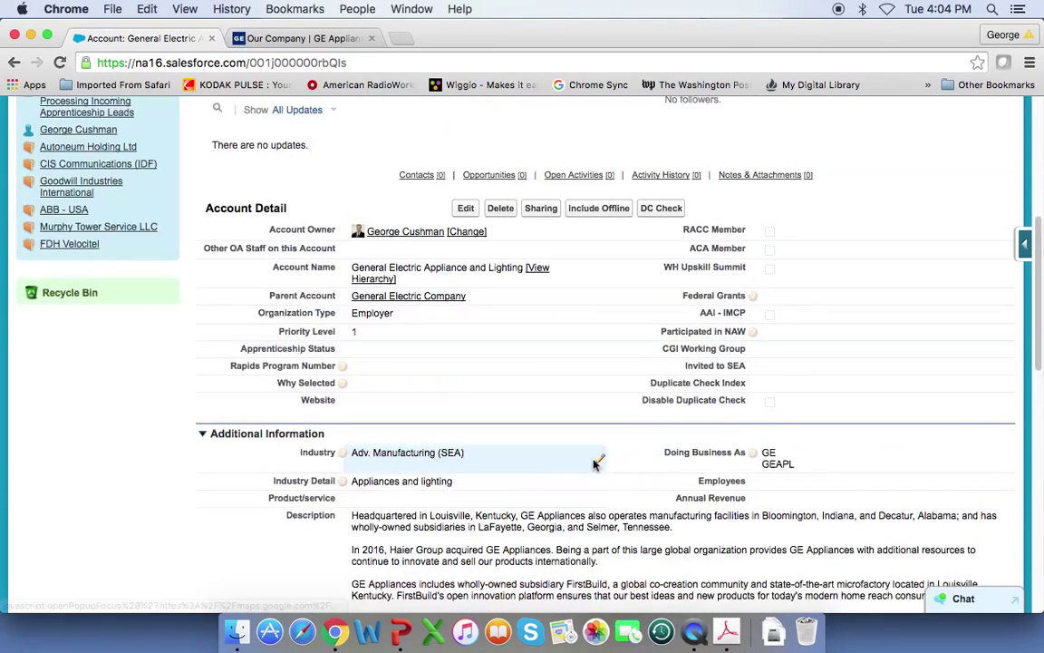
scroll(594, 465, "up", 2)
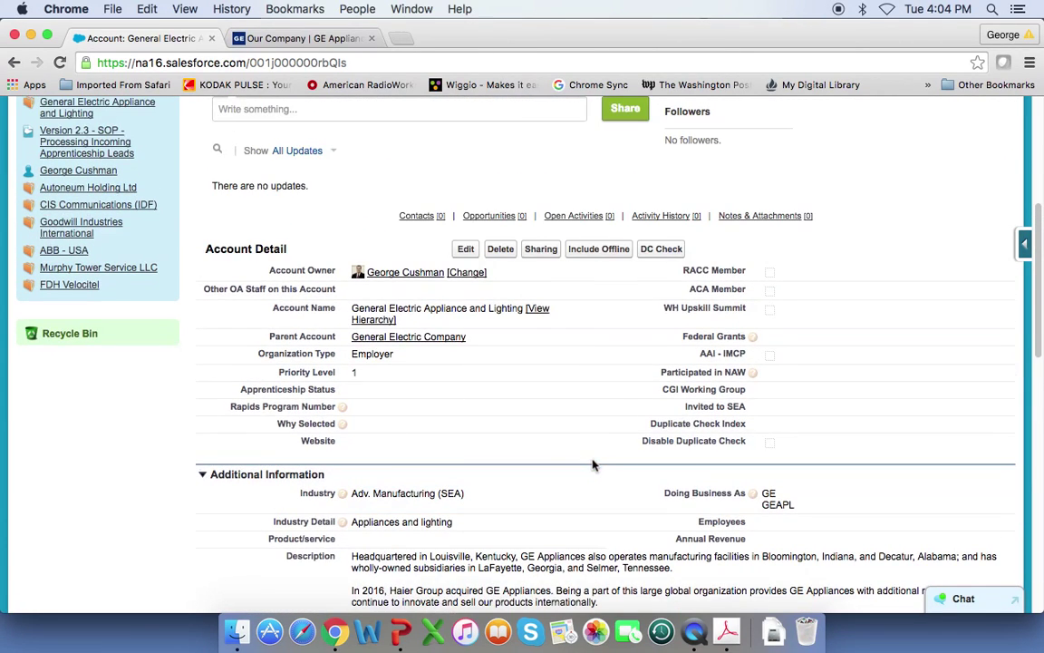